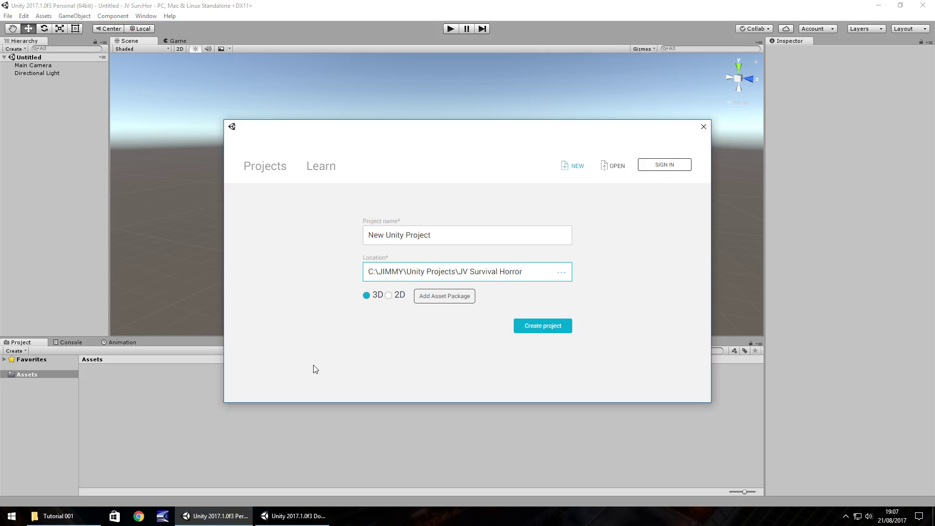
# Bring up the Download Assistant, look over the component list, and cancel the setup.
pyautogui.click(306, 515)
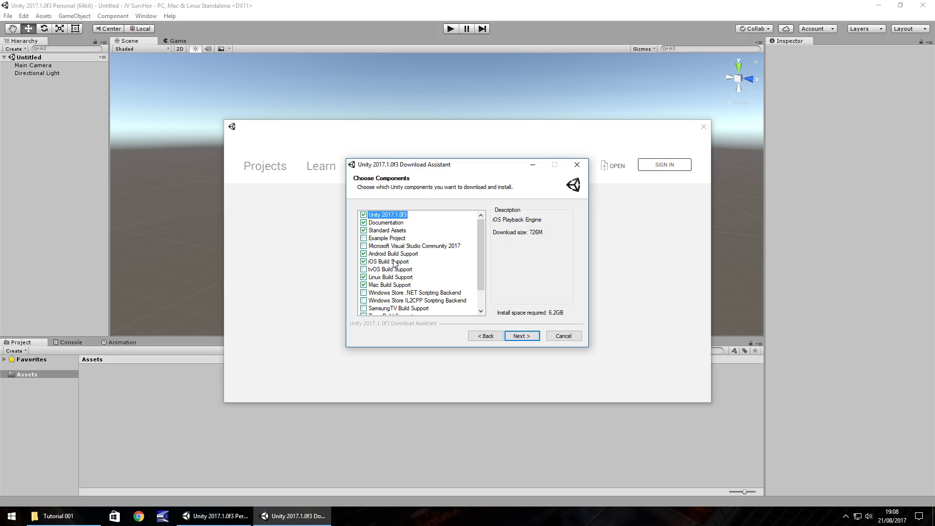
pyautogui.scroll(-1, 394, 264)
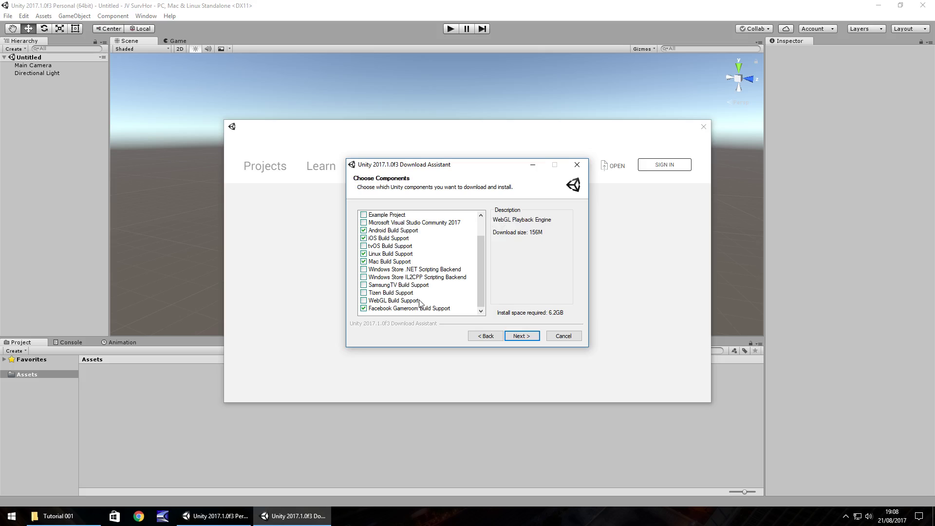
pyautogui.scroll(1, 420, 302)
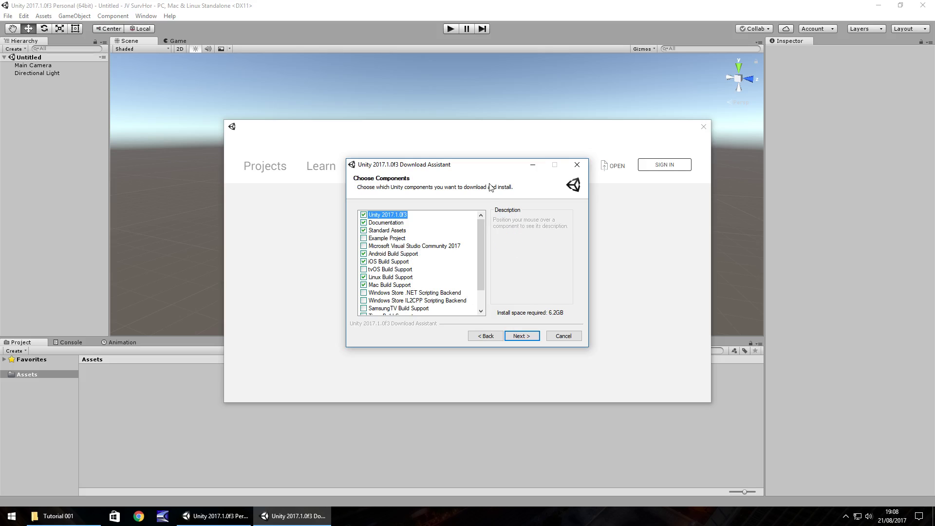
pyautogui.click(567, 338)
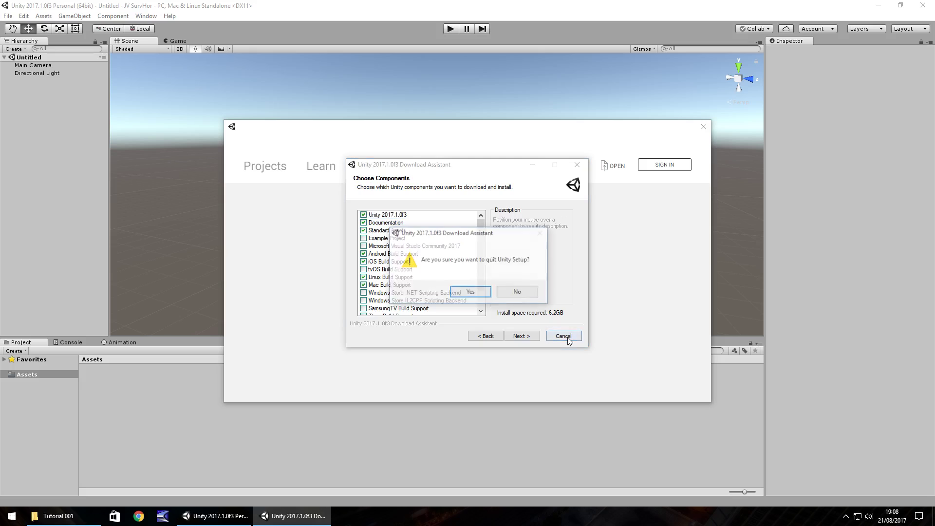
# Confirm quitting setup and rename the new 3D project to MySurvivalHorror.
pyautogui.click(471, 291)
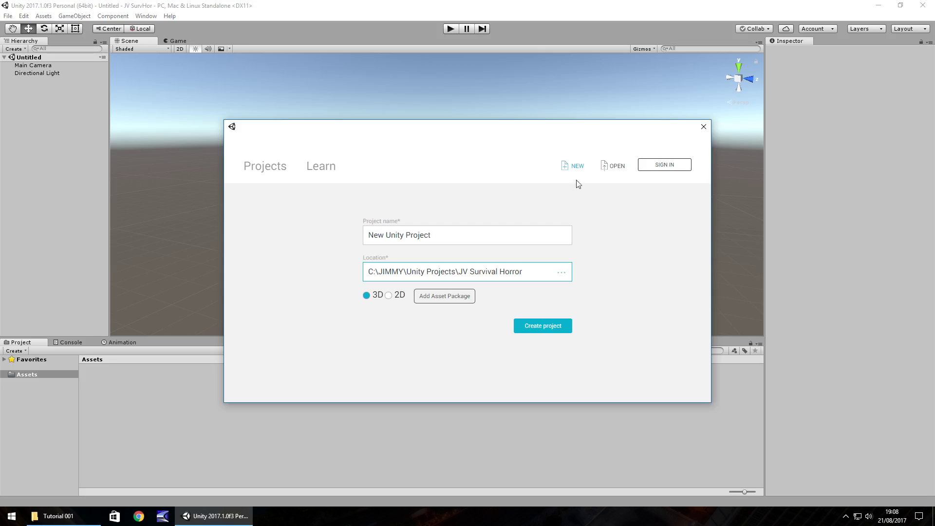
pyautogui.click(407, 235)
pyautogui.hotkey('ctrl', 'a')
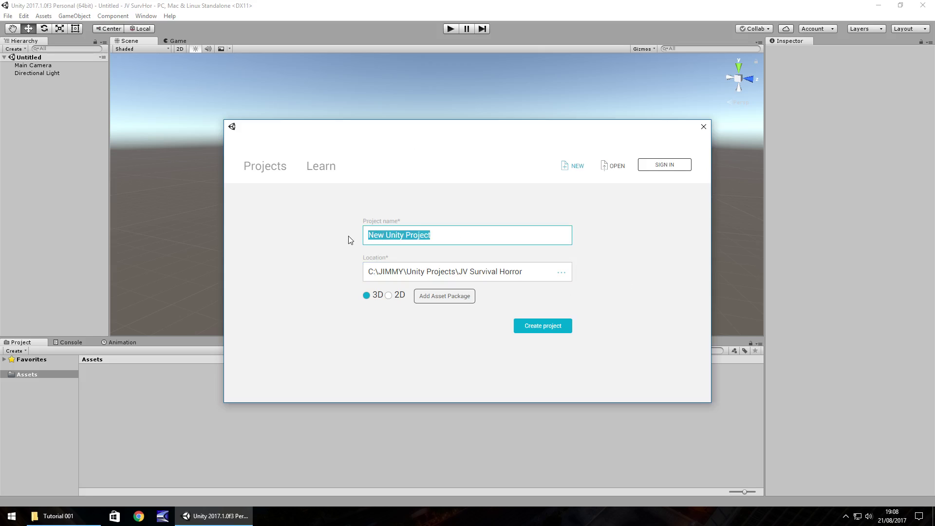
pyautogui.write('MySurvi')
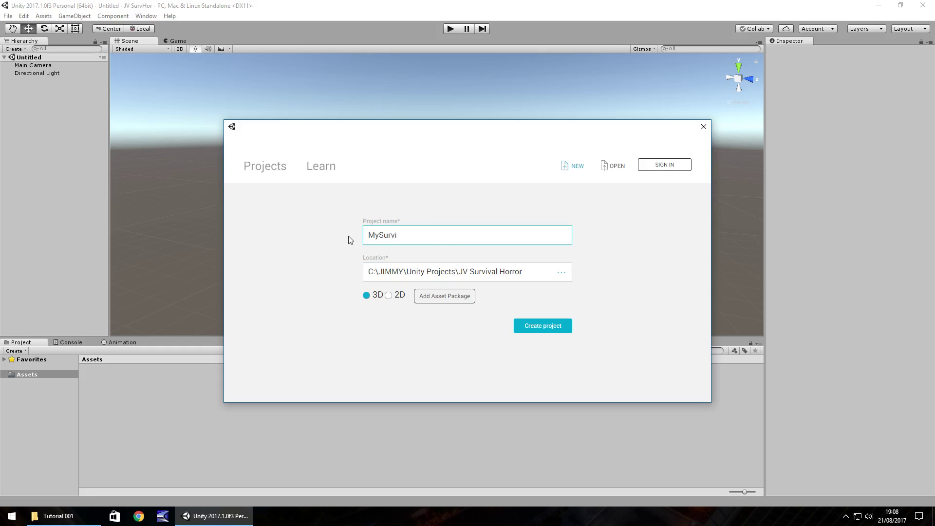
pyautogui.write('valHorror')
# Close the new-project form, then inspect the Main Camera and Directional Light settings.
pyautogui.click(704, 128)
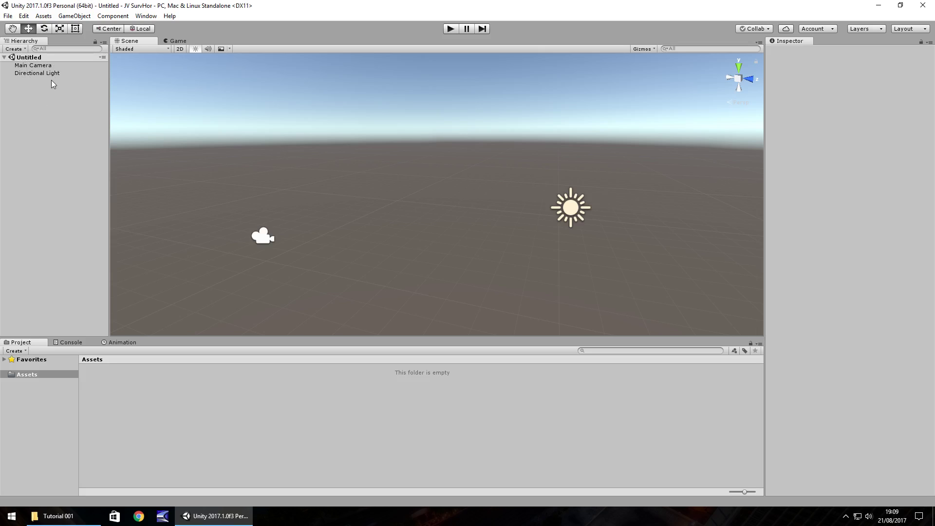
pyautogui.click(263, 236)
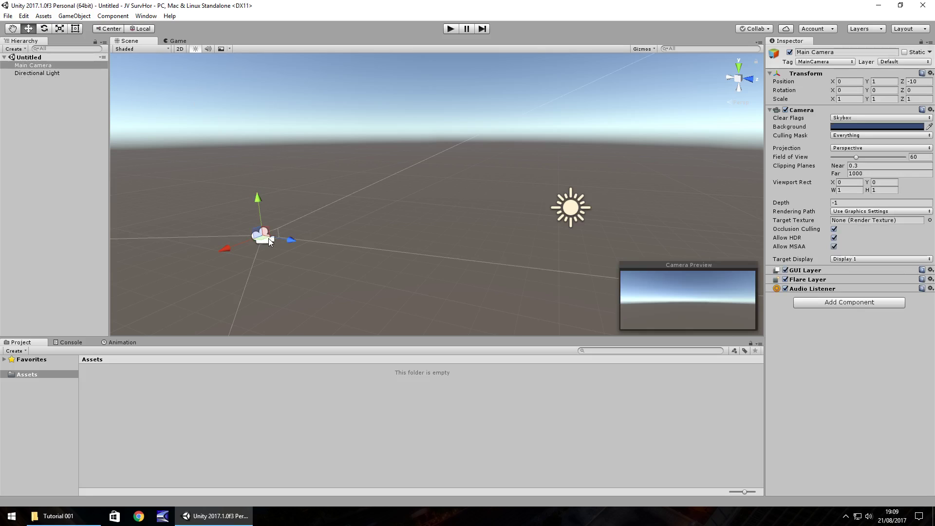
pyautogui.click(575, 208)
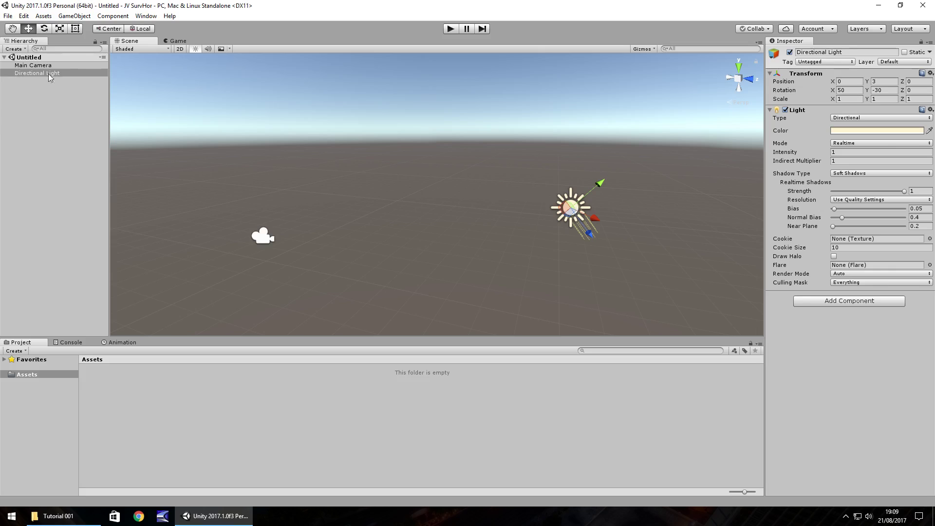
pyautogui.click(263, 237)
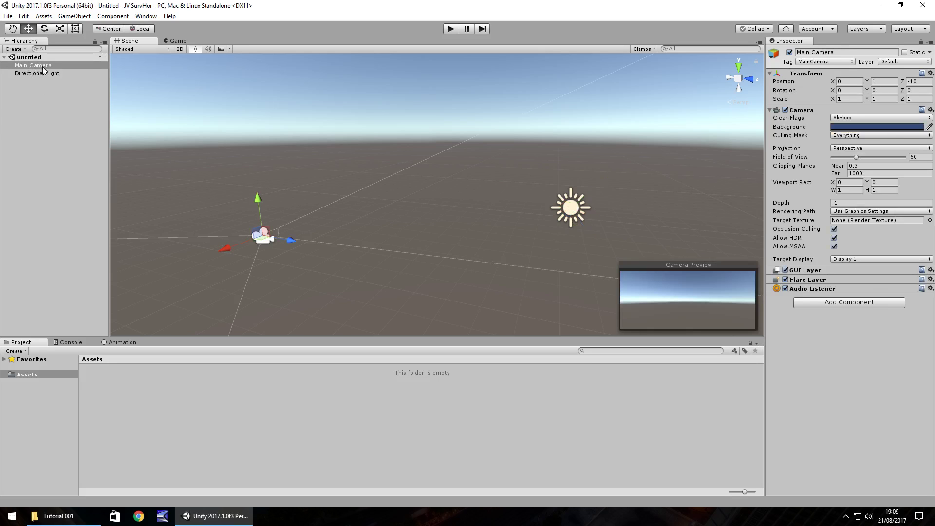
pyautogui.click(179, 41)
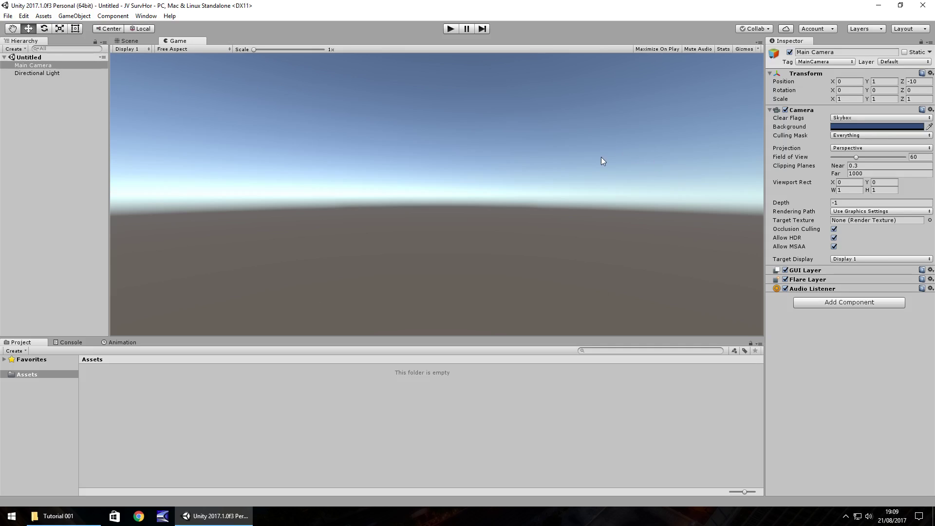
pyautogui.click(125, 40)
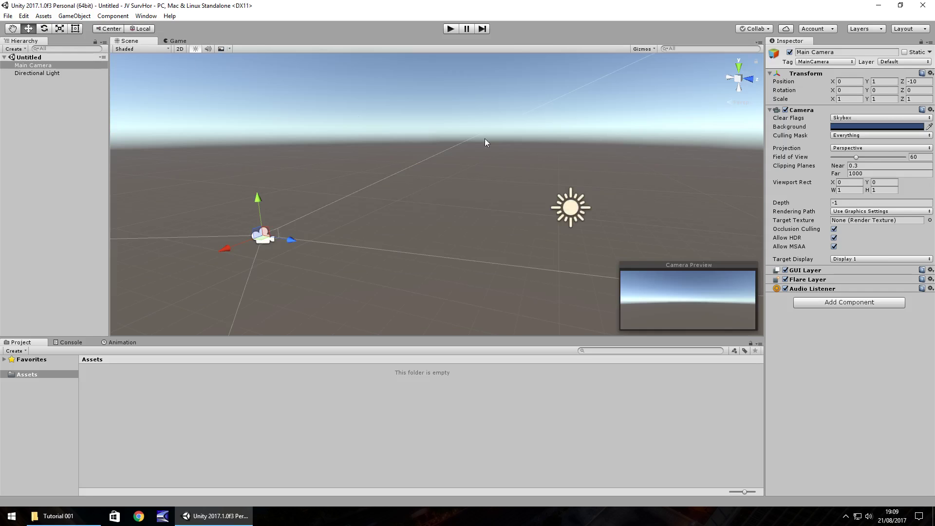
pyautogui.click(176, 41)
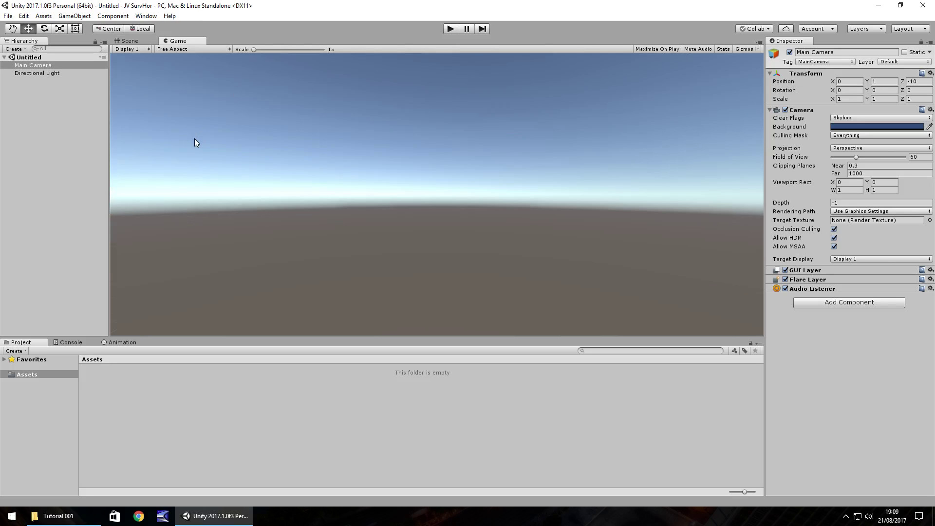
pyautogui.click(127, 41)
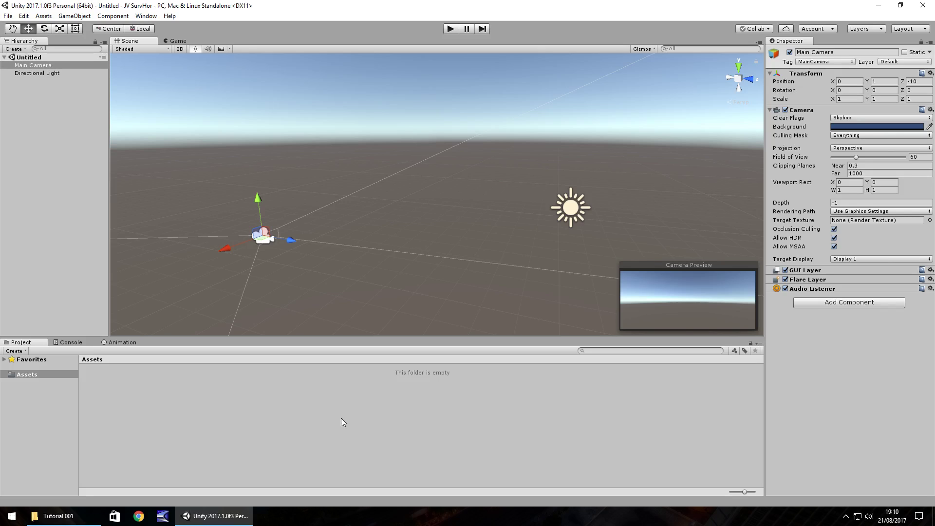
# Switch the bottom panel from Console to the Animation timeline for Main Camera.
pyautogui.click(72, 344)
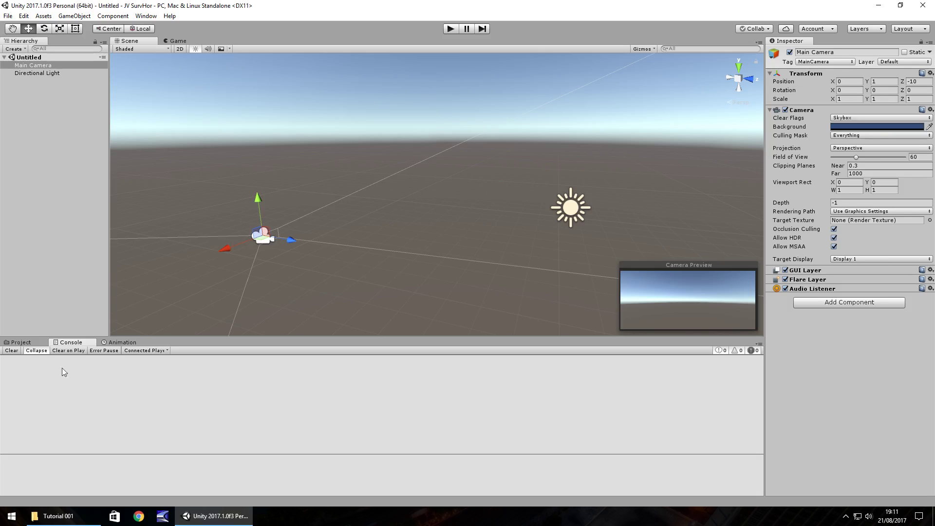
pyautogui.click(117, 342)
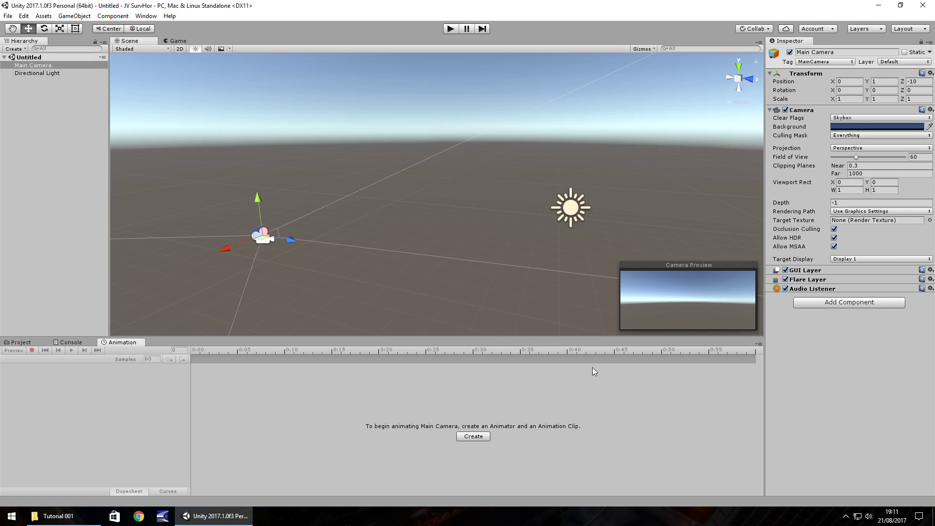
# Browse the panel layout menus, then bring back the Project browser's empty Assets folder.
pyautogui.click(759, 344)
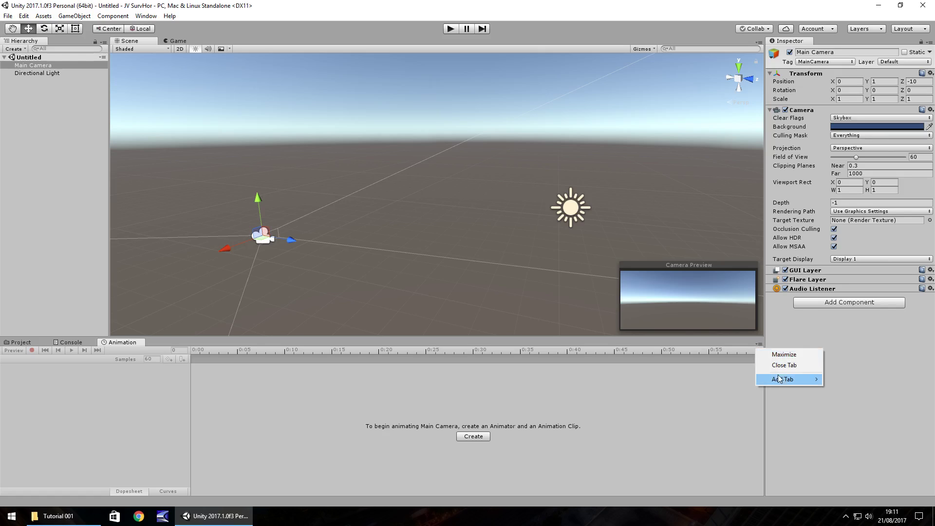
pyautogui.moveTo(785, 381)
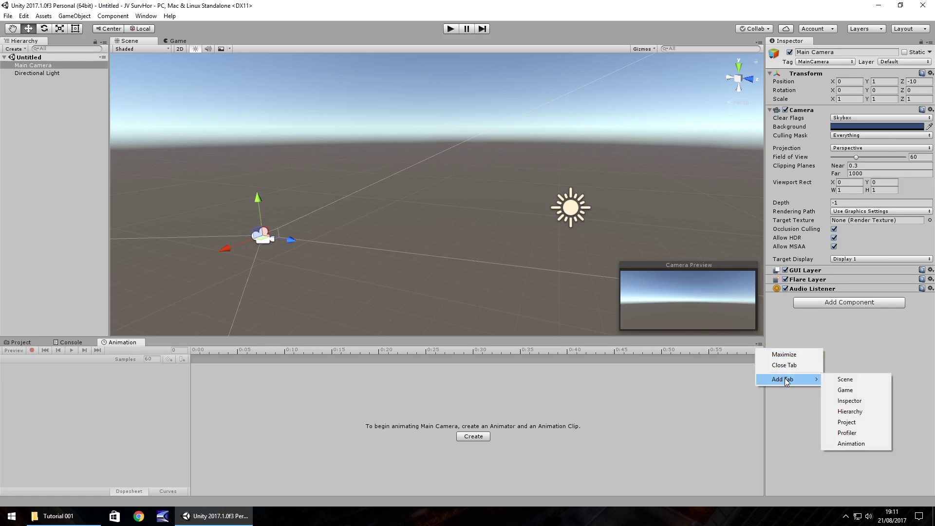
pyautogui.click(854, 443)
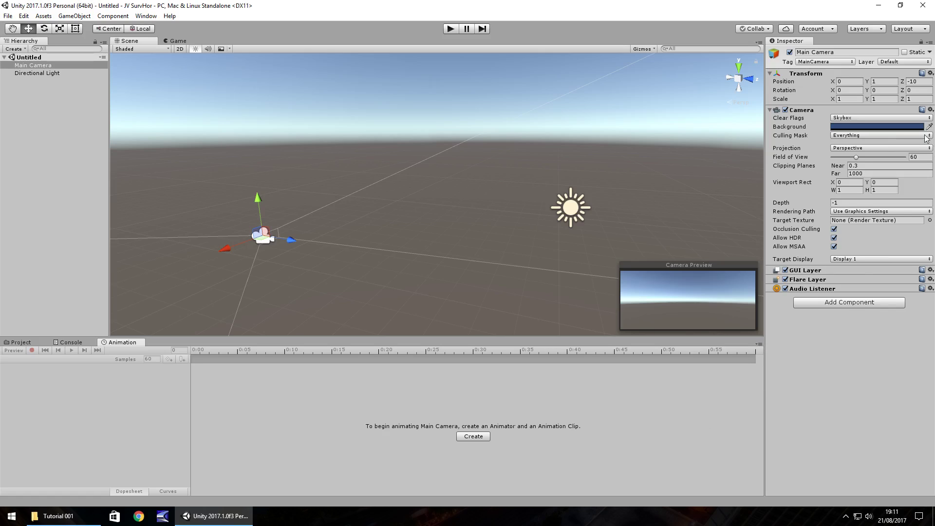
pyautogui.click(759, 42)
pyautogui.click(103, 42)
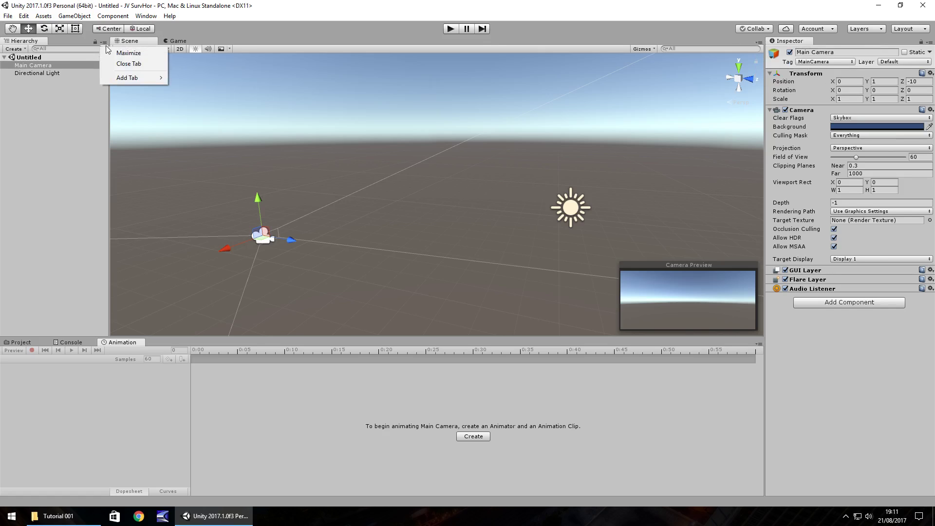
pyautogui.click(188, 399)
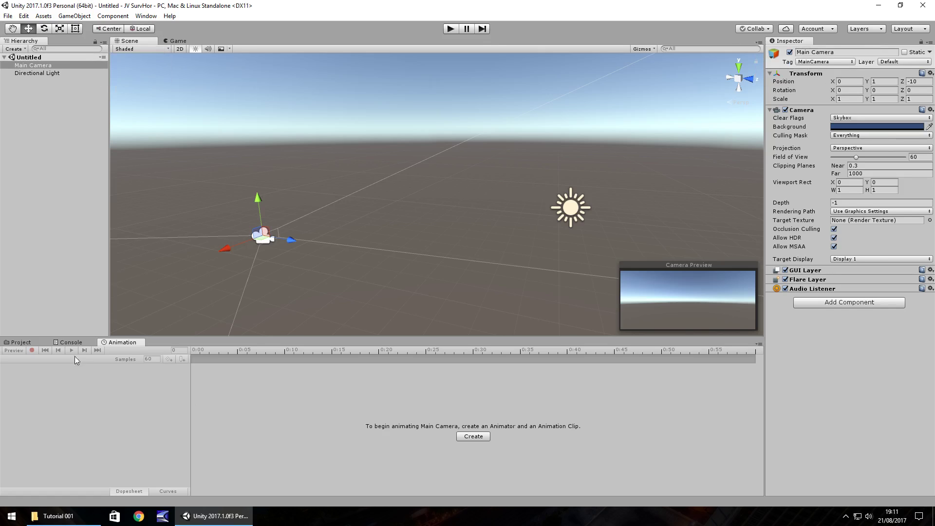
pyautogui.click(21, 342)
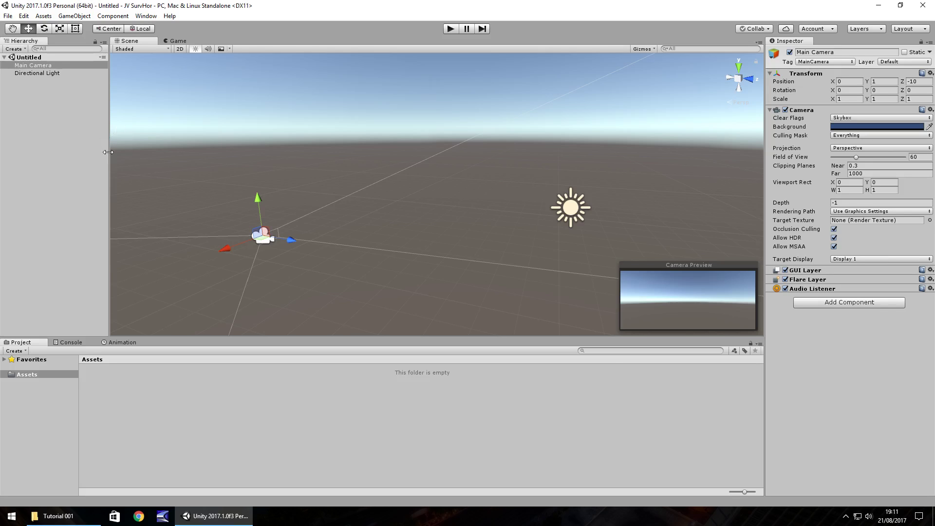
# Undock and re-dock the Hierarchy on the left, narrowing it to widen the scene.
pyautogui.moveTo(108, 152)
pyautogui.mouseDown()
pyautogui.moveTo(156, 159)
pyautogui.moveTo(111, 163)
pyautogui.mouseUp()
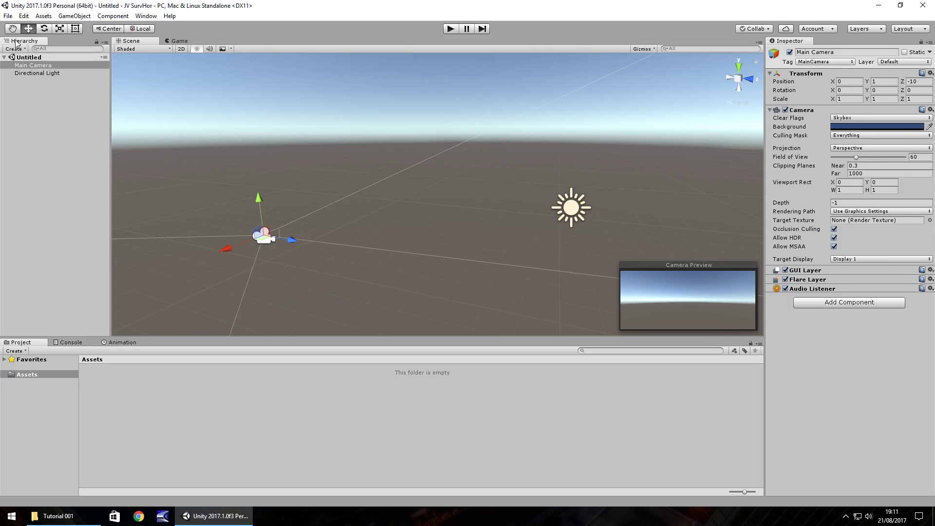
pyautogui.moveTo(22, 42); pyautogui.dragTo(761, 147)
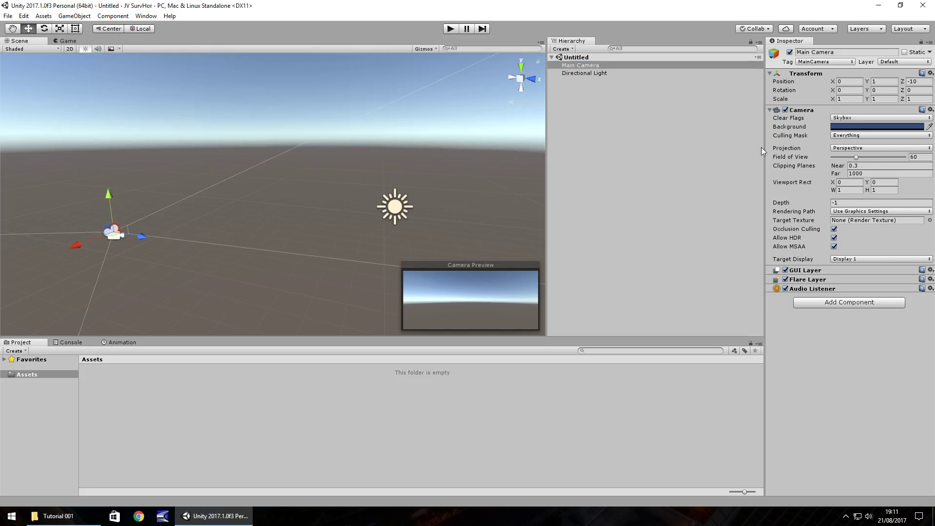
pyautogui.moveTo(569, 42); pyautogui.dragTo(23, 100)
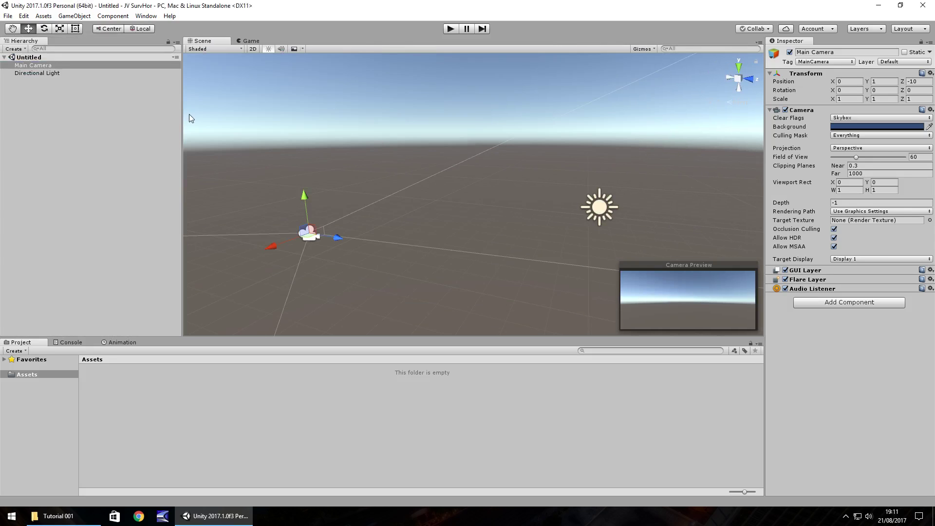
pyautogui.moveTo(182, 116); pyautogui.dragTo(110, 116)
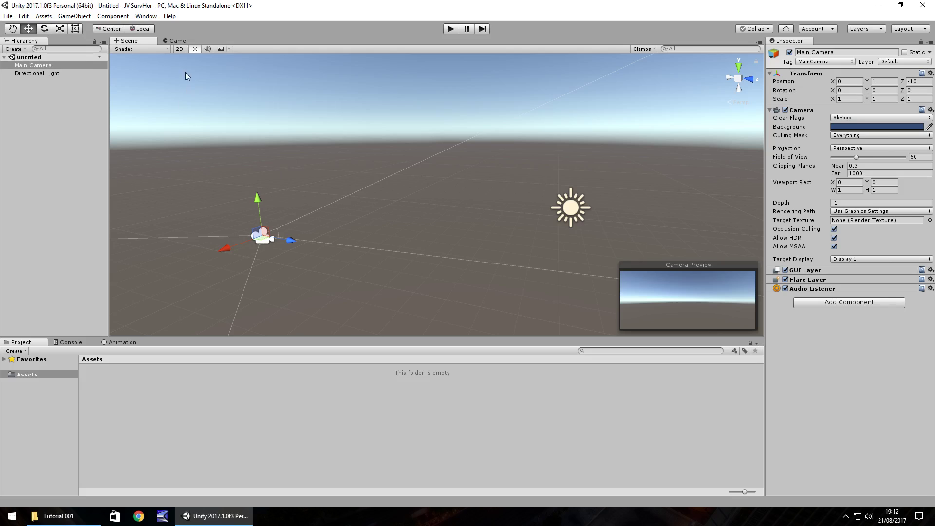
# Float the Game view, dock it back beside the Scene view, and return to Scene.
pyautogui.click(178, 41)
pyautogui.moveTo(183, 45); pyautogui.dragTo(378, 189)
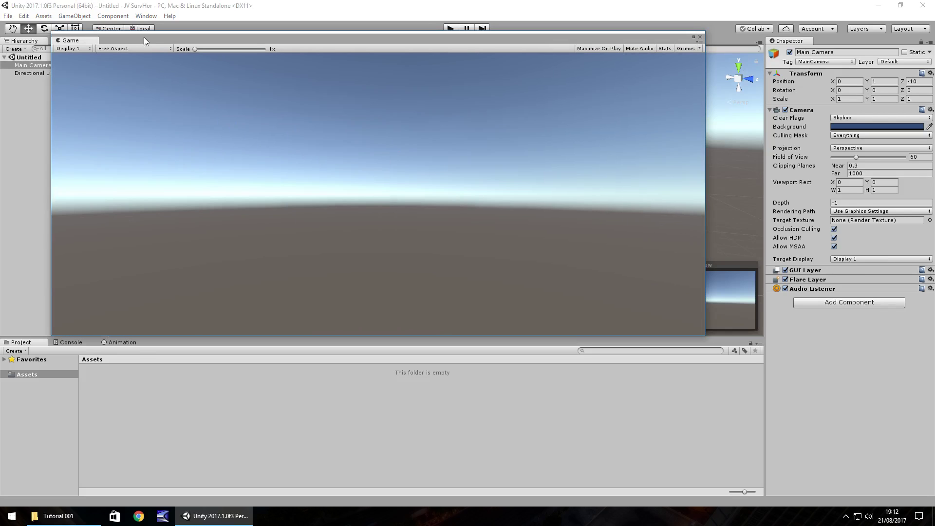
pyautogui.moveTo(144, 37); pyautogui.dragTo(270, 97)
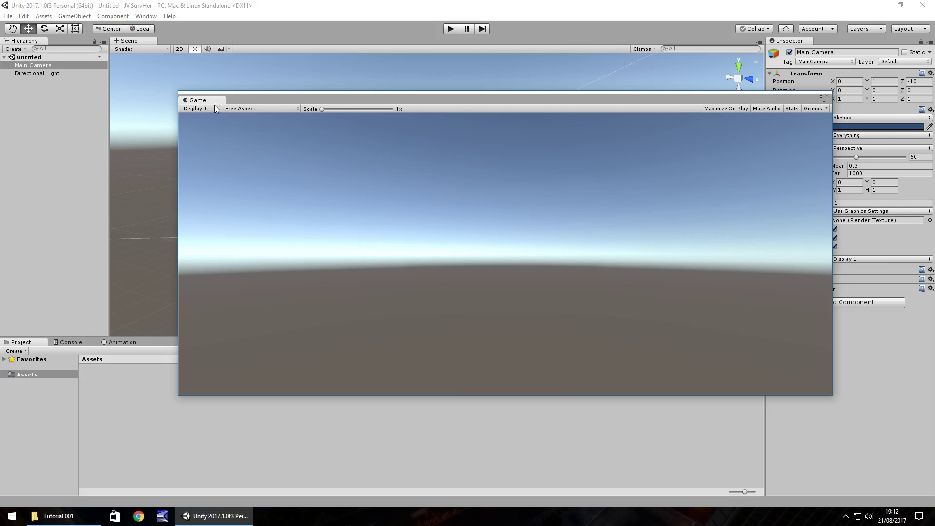
pyautogui.moveTo(198, 101); pyautogui.dragTo(172, 46)
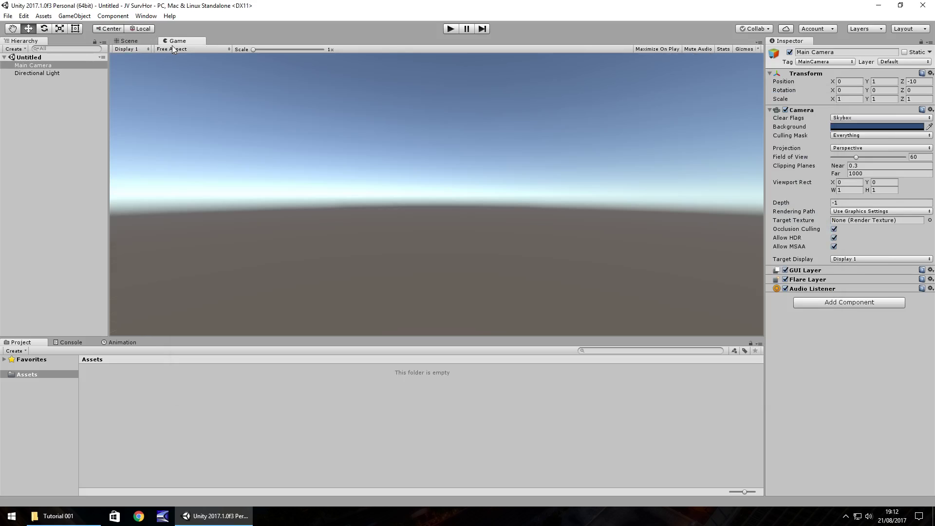
pyautogui.click(128, 41)
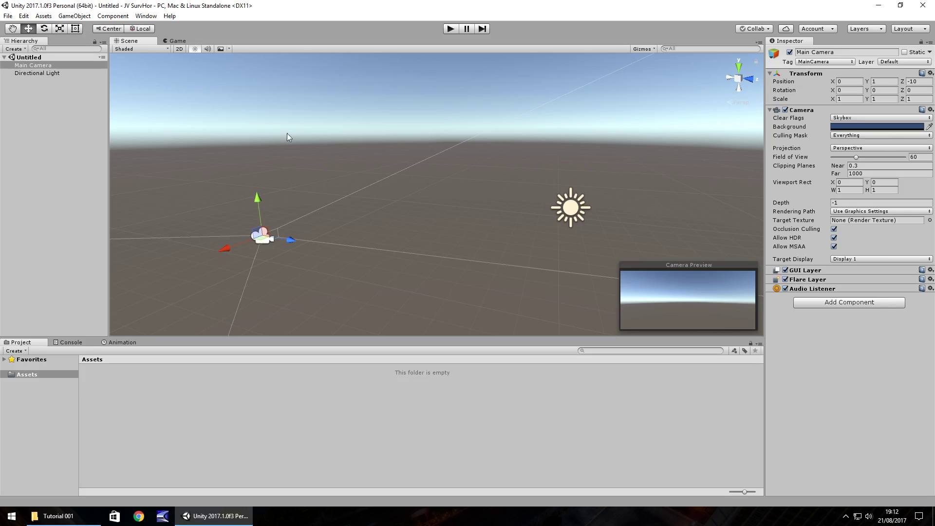
pyautogui.click(8, 16)
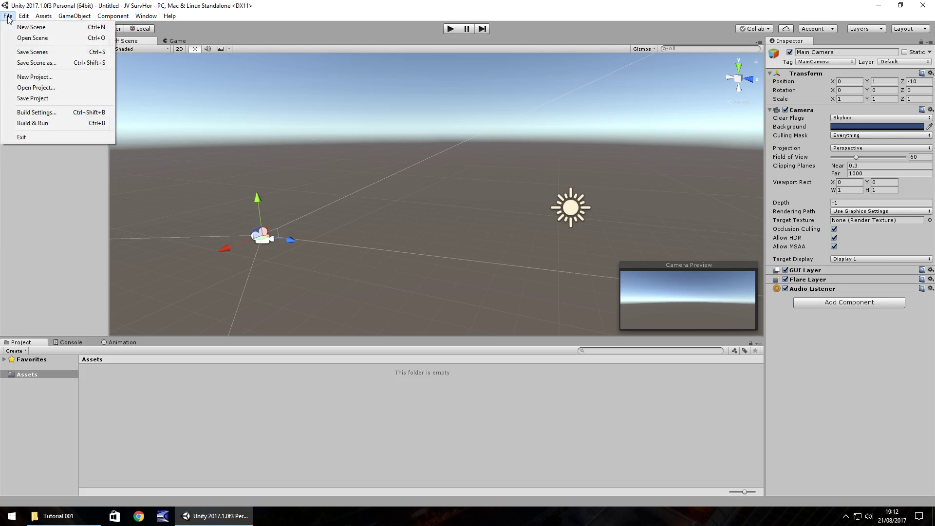
pyautogui.click(46, 112)
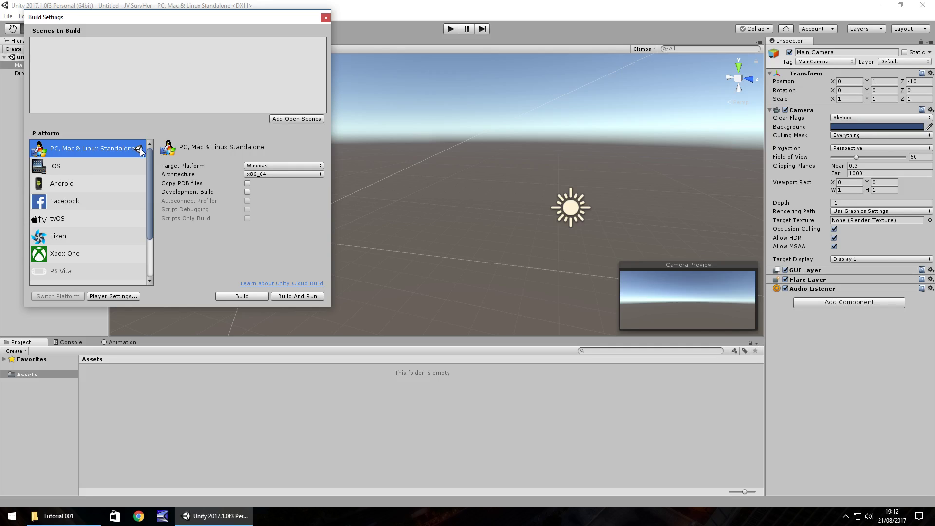
pyautogui.click(86, 180)
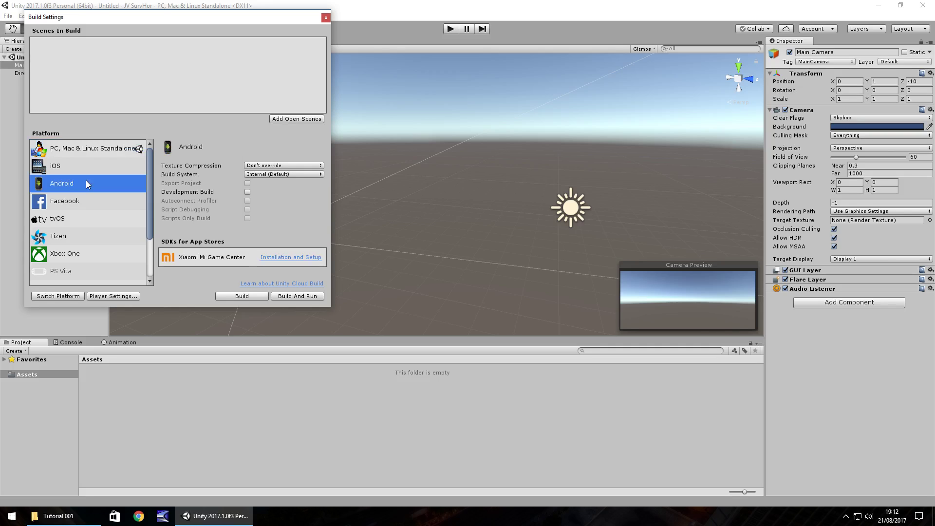
pyautogui.click(65, 168)
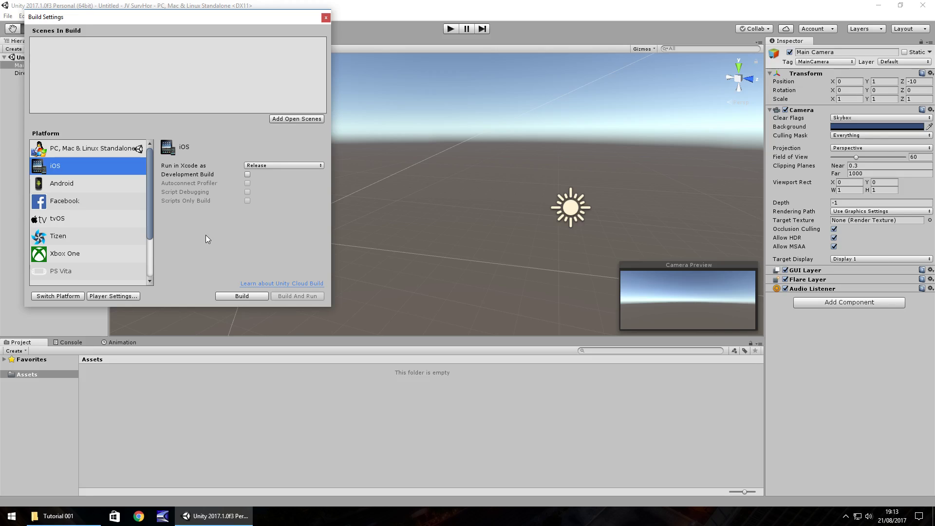
pyautogui.click(90, 147)
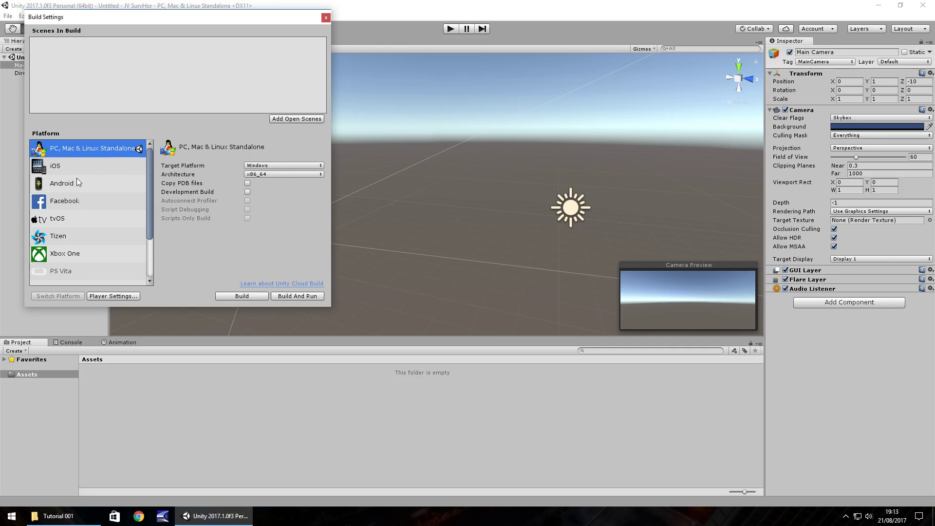
pyautogui.click(326, 18)
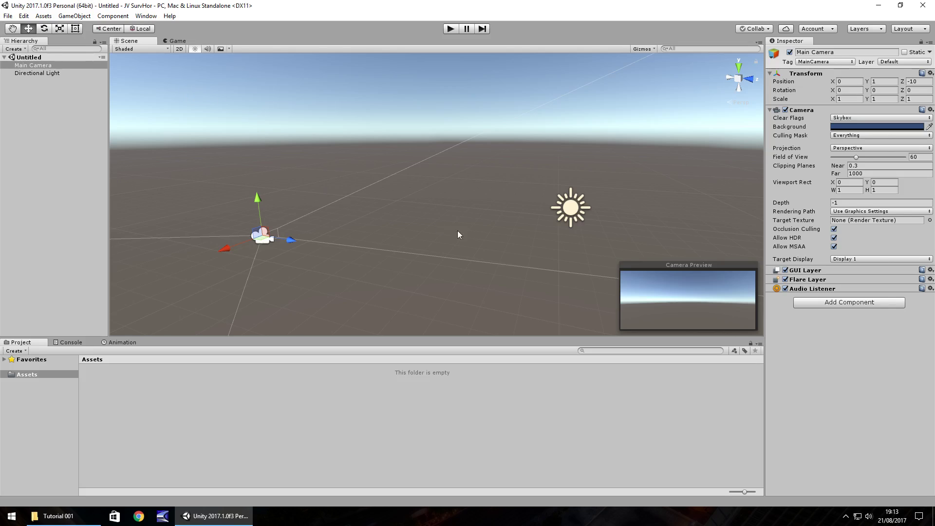
# Create a Cube from GameObject > 3D Object > Cube.
pyautogui.click(73, 16)
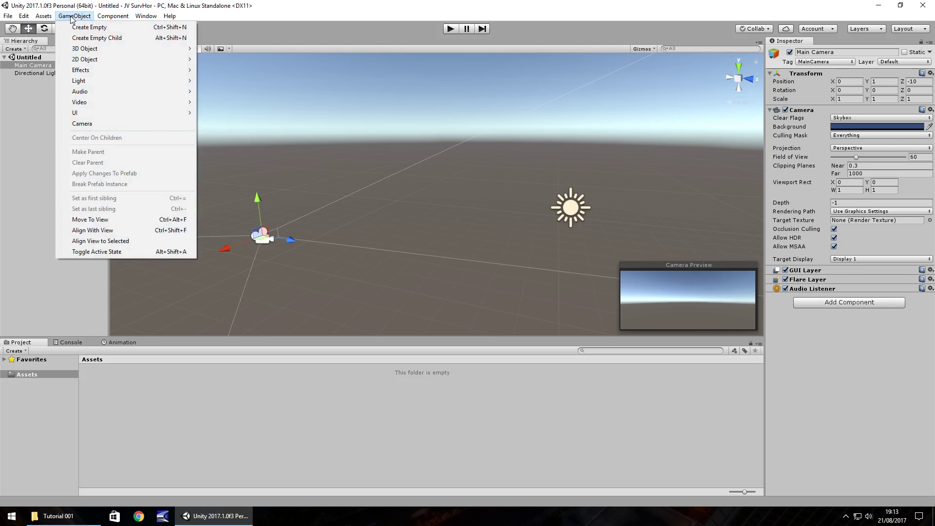
pyautogui.moveTo(83, 50)
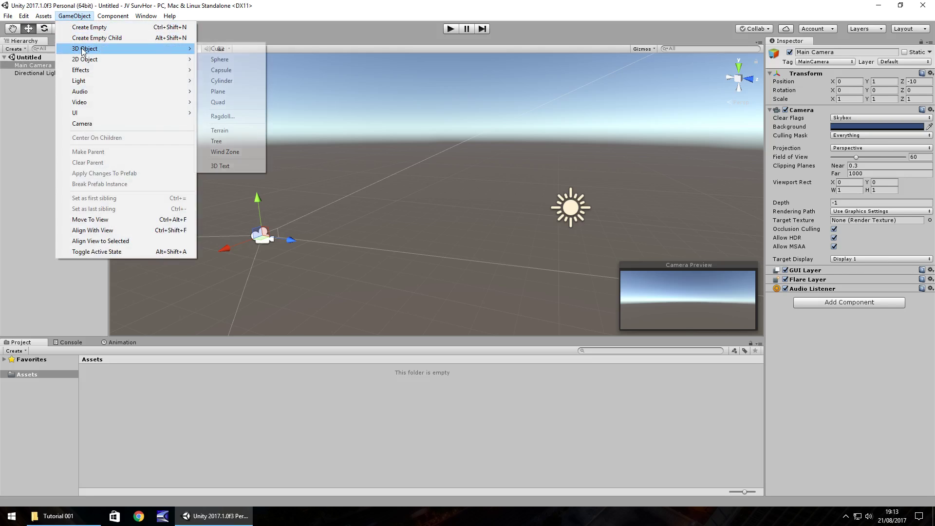
pyautogui.click(224, 51)
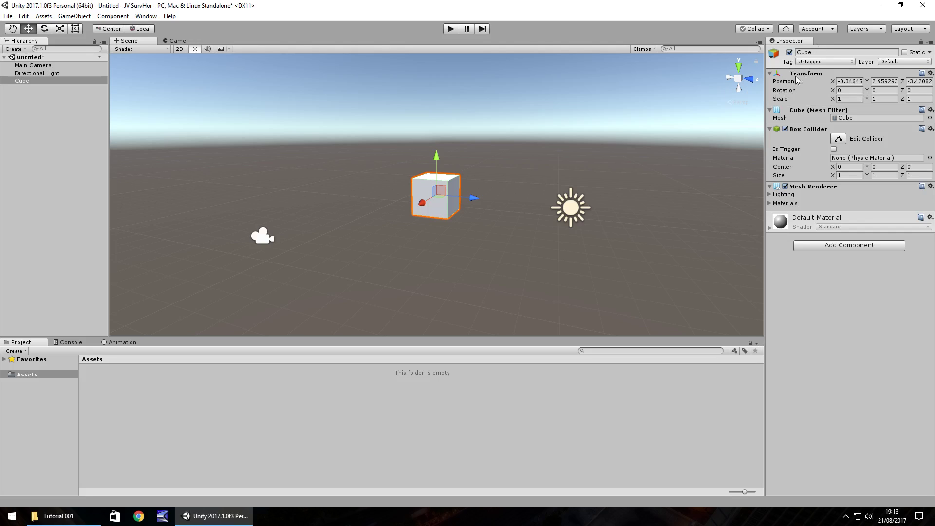
# Reset the cube's position to 0, 0, 0.
pyautogui.click(853, 82)
pyautogui.click(884, 81)
pyautogui.click(914, 82)
pyautogui.click(850, 81)
pyautogui.write('0')
pyautogui.press('Tab')
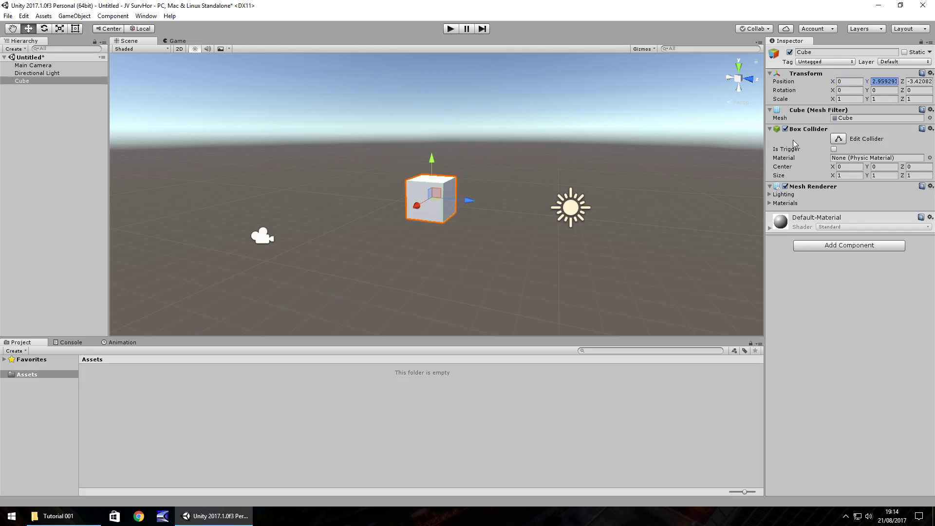
pyautogui.write('0')
pyautogui.press('Tab')
pyautogui.write('0')
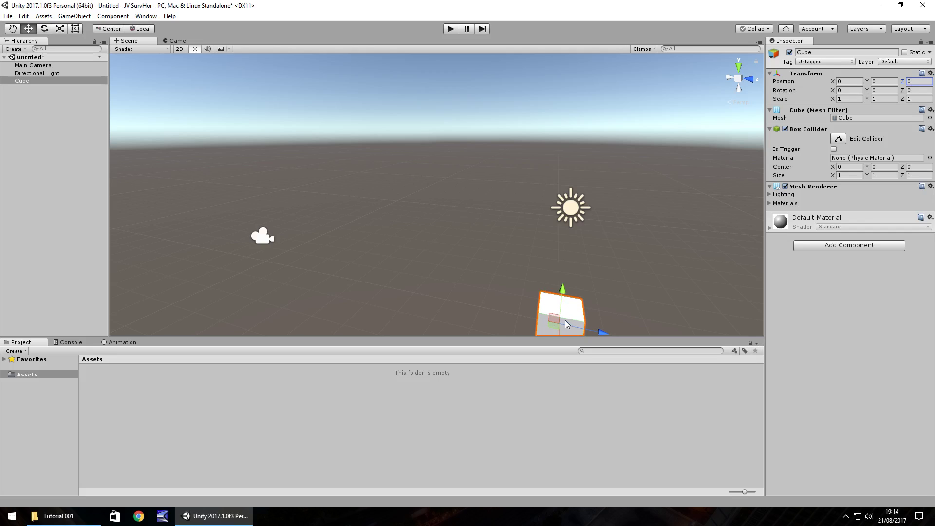
# Enter the cube's position as X 1, Y 5, Z 9.
pyautogui.click(850, 81)
pyautogui.write('1')
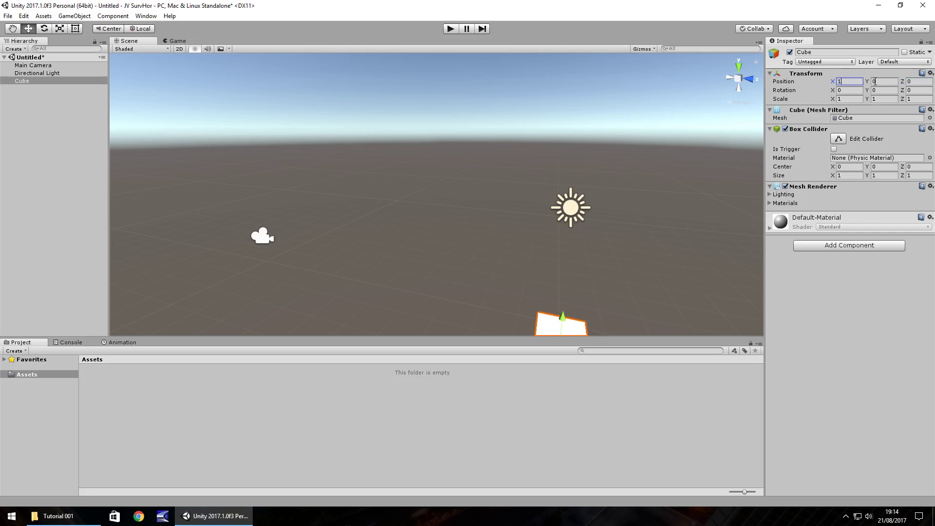
pyautogui.click(883, 81)
pyautogui.write('5')
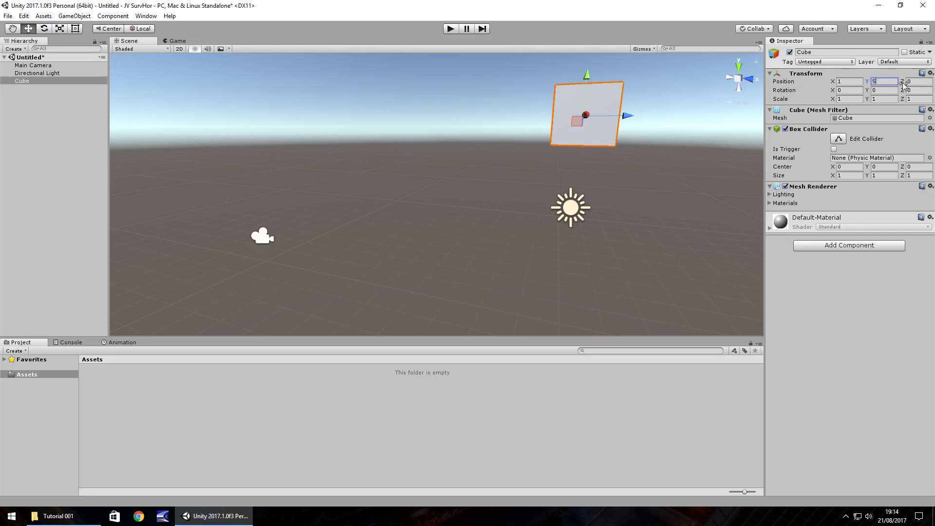
pyautogui.click(918, 81)
pyautogui.write('9')
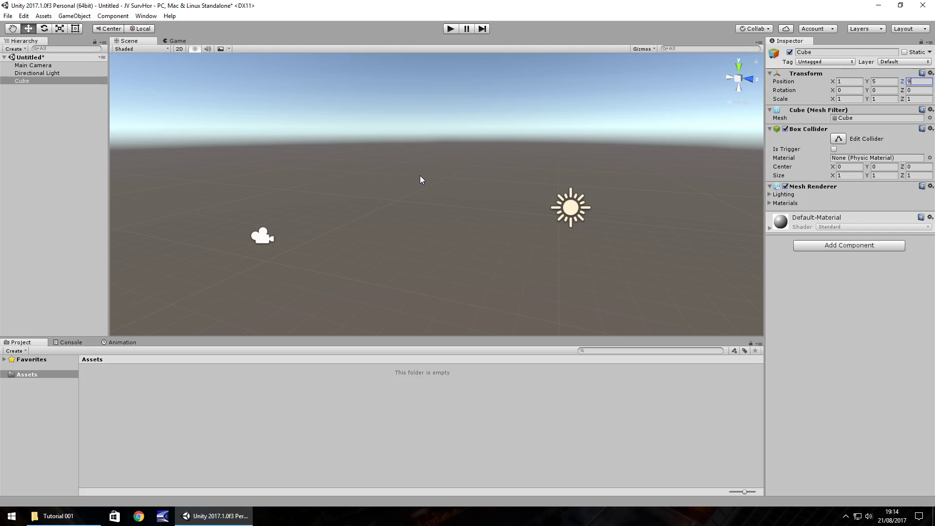
# Orbit, zoom and pan the scene view until the cube at 1, 5, 9 is centred.
pyautogui.moveTo(421, 180); pyautogui.dragTo(607, 169, button='right')
pyautogui.click(191, 242)
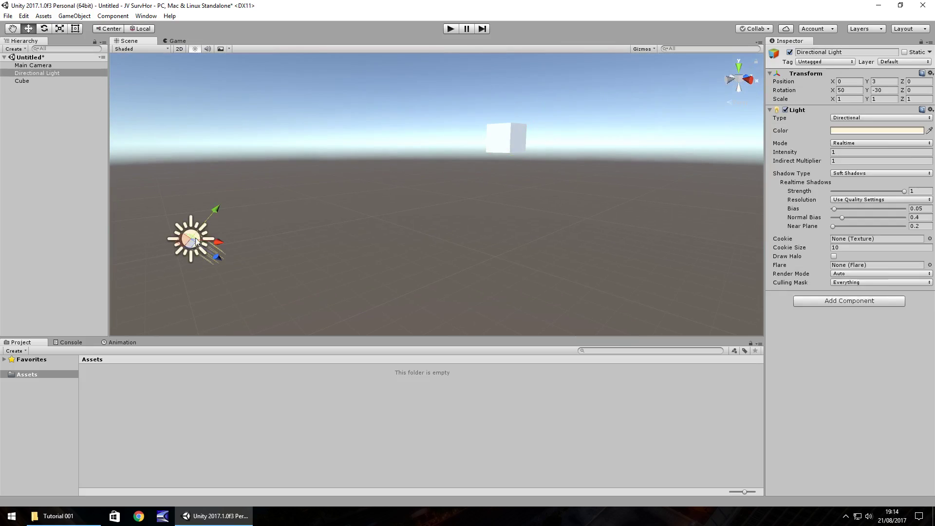
pyautogui.click(512, 137)
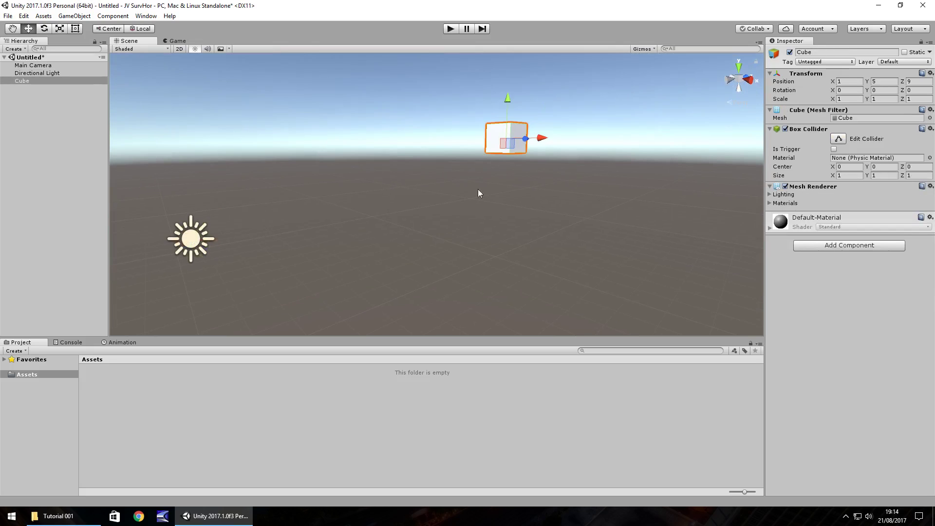
pyautogui.scroll(-3, 506, 173)
pyautogui.scroll(2, 503, 174)
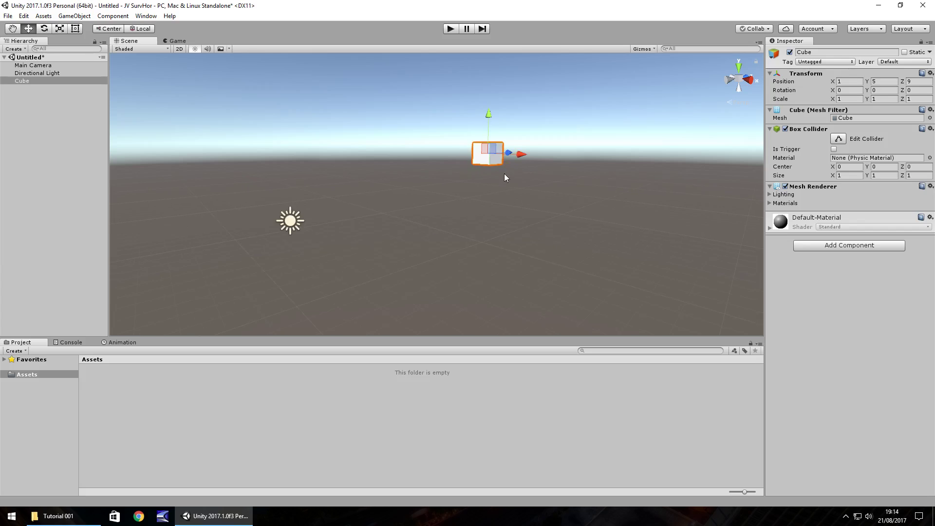
pyautogui.scroll(1, 504, 174)
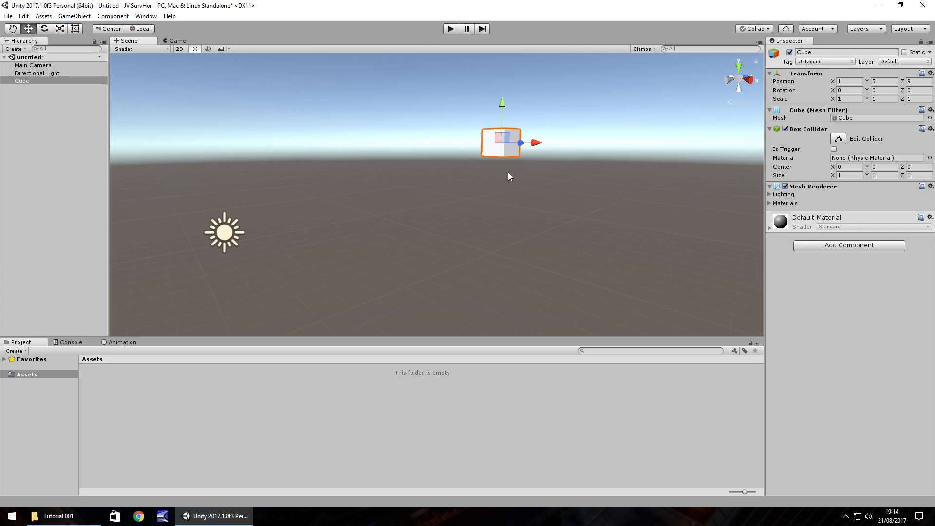
pyautogui.moveTo(512, 173); pyautogui.dragTo(418, 209, button='middle')
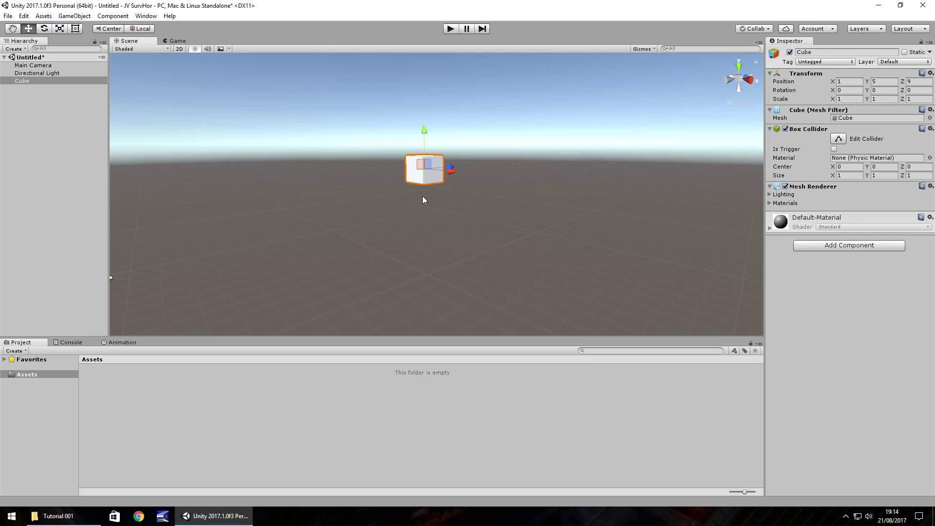
pyautogui.scroll(5, 457, 200)
pyautogui.scroll(-5, 457, 200)
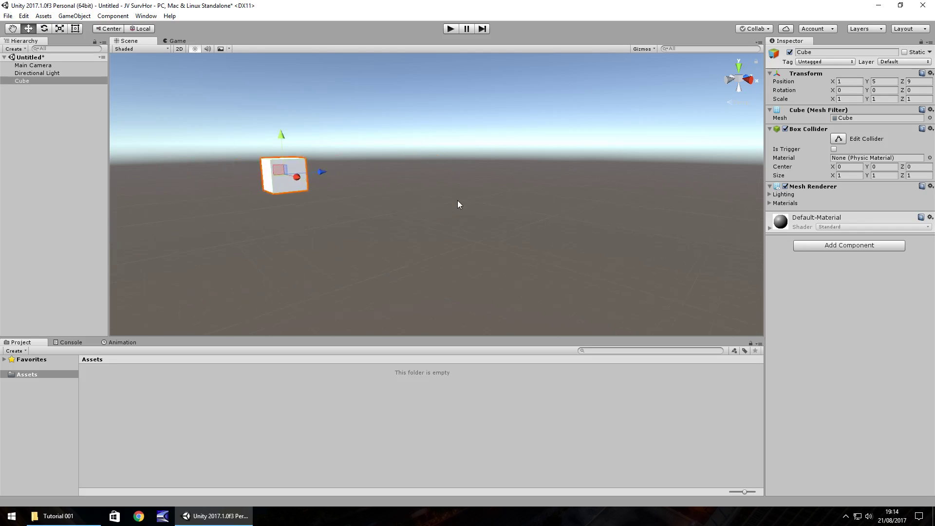
pyautogui.press('Left')
pyautogui.press('Right')
pyautogui.press('Left')
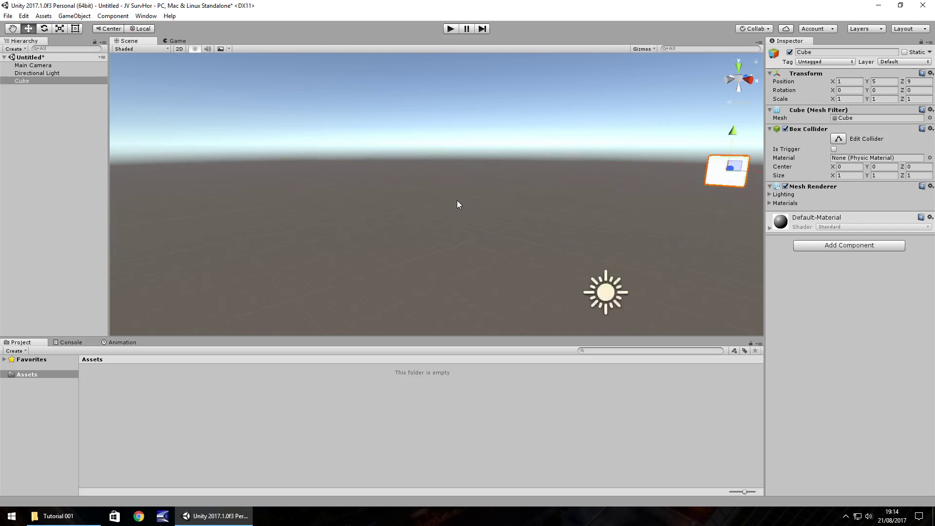
pyautogui.press('Right')
pyautogui.press('Left')
pyautogui.press('Left')
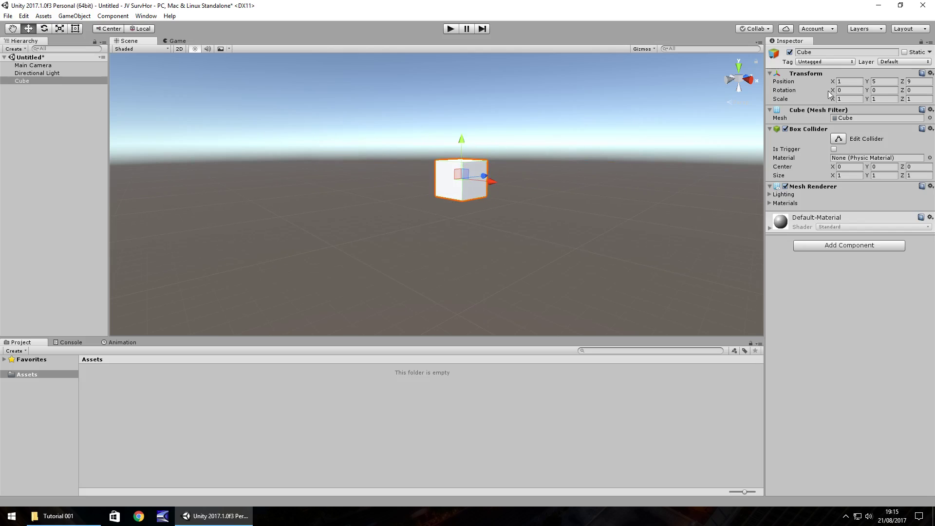
# Set the cube's position back to 0, 0, 0.
pyautogui.click(850, 81)
pyautogui.write('0')
pyautogui.press('Tab')
pyautogui.write('0')
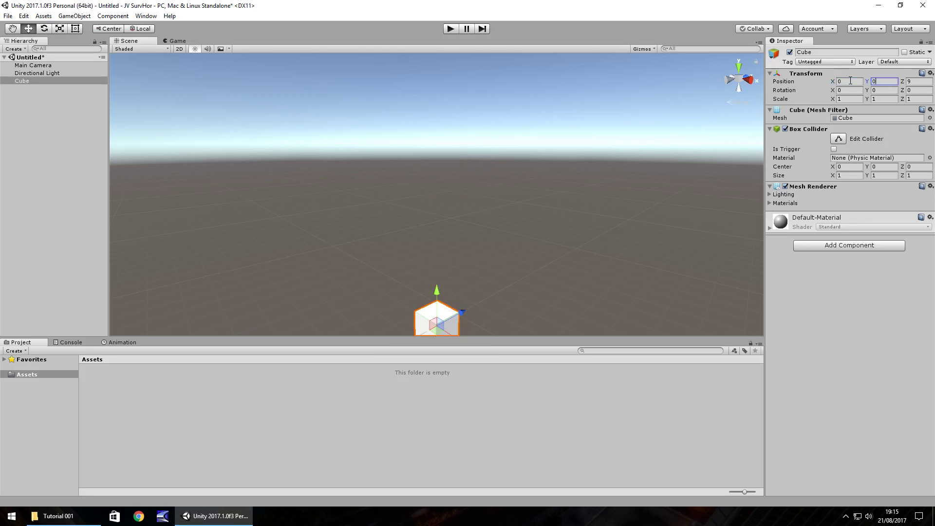
pyautogui.press('Tab')
pyautogui.write('0')
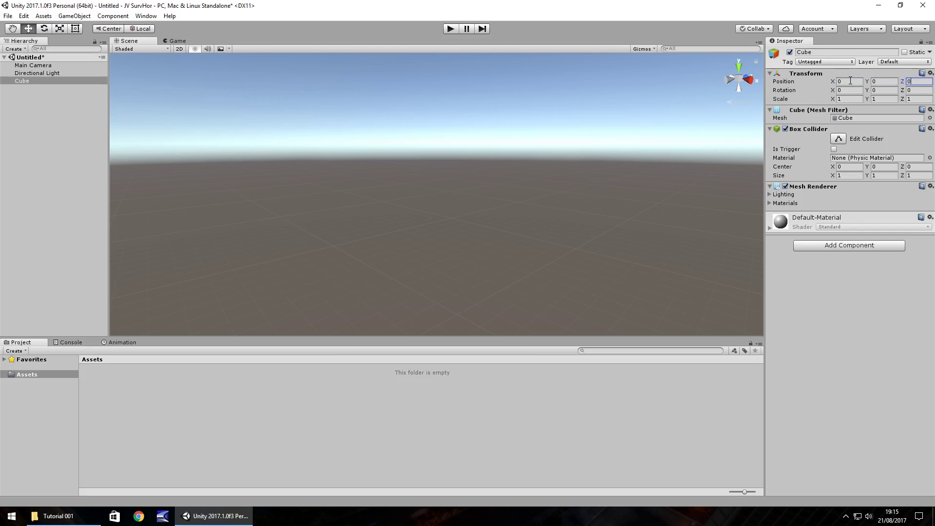
# Frame the cube in the scene view and orbit to view it from above.
pyautogui.doubleClick(25, 81)
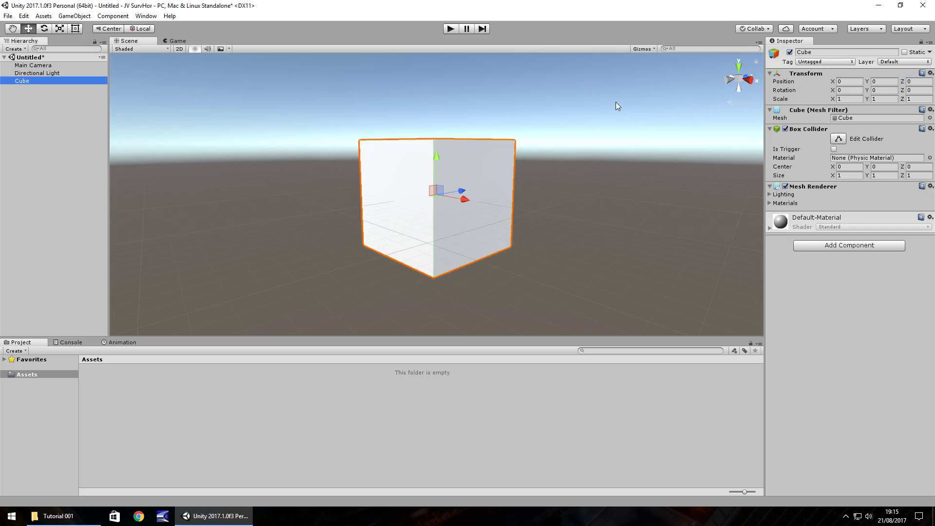
pyautogui.moveTo(605, 98); pyautogui.dragTo(481, 270, button='middle')
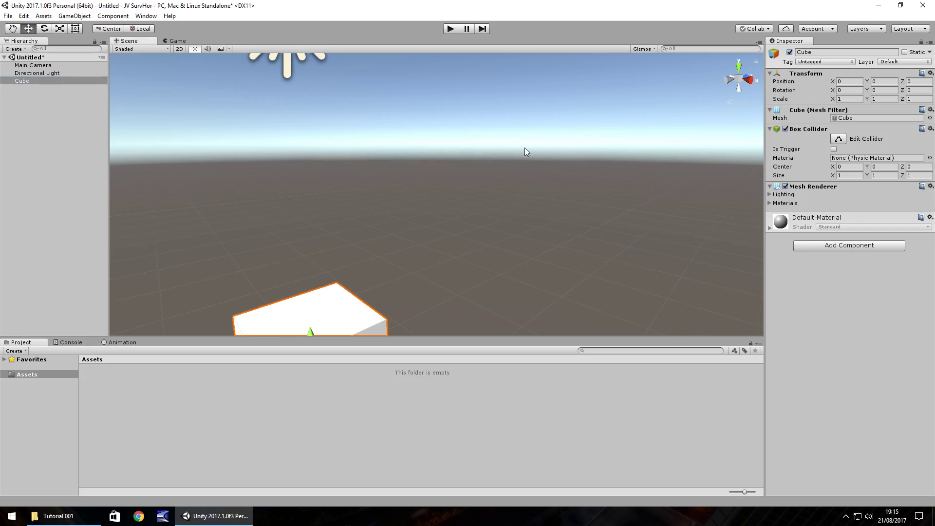
pyautogui.keyDown('alt'); pyautogui.moveTo(523, 140); pyautogui.dragTo(437, 210); pyautogui.keyUp('alt')
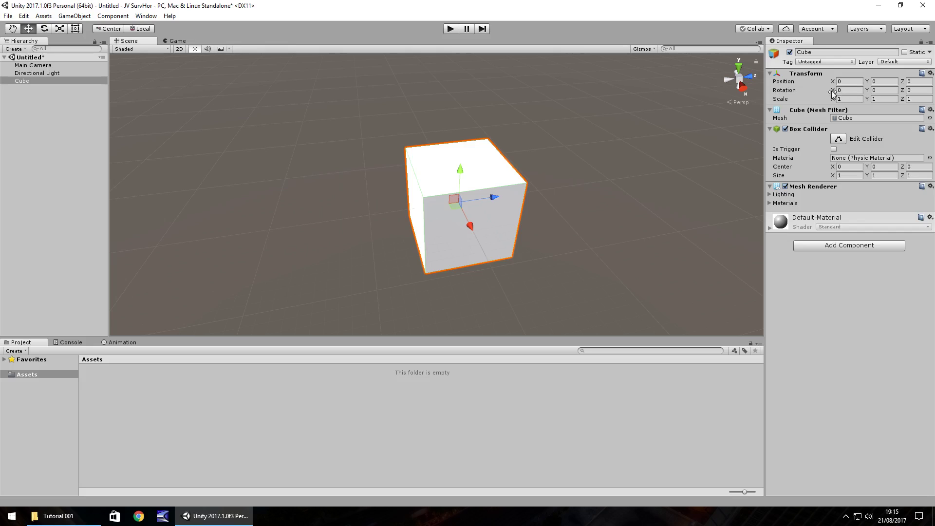
# Try the cube's X, Y and Z rotations, then undo back to 0,0,0 rotation.
pyautogui.moveTo(832, 90); pyautogui.dragTo(11, 93)
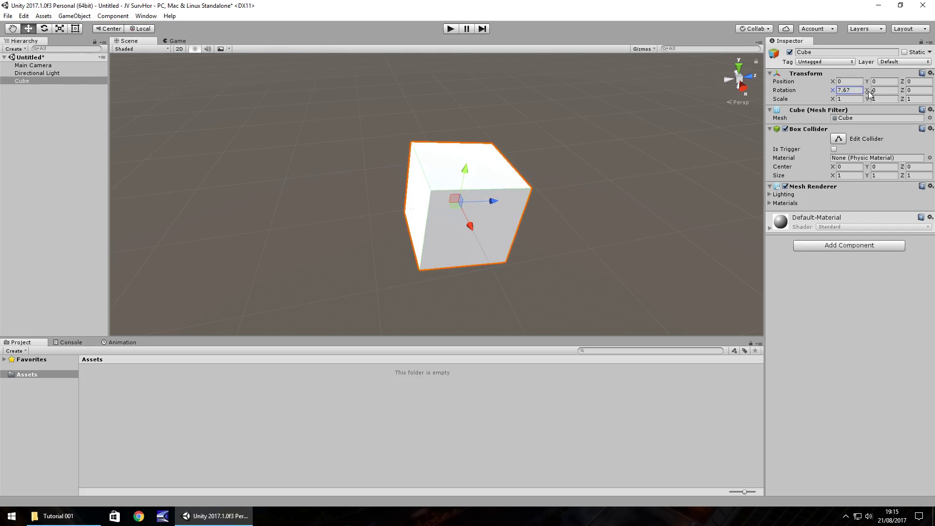
pyautogui.moveTo(867, 90); pyautogui.dragTo(138, 131)
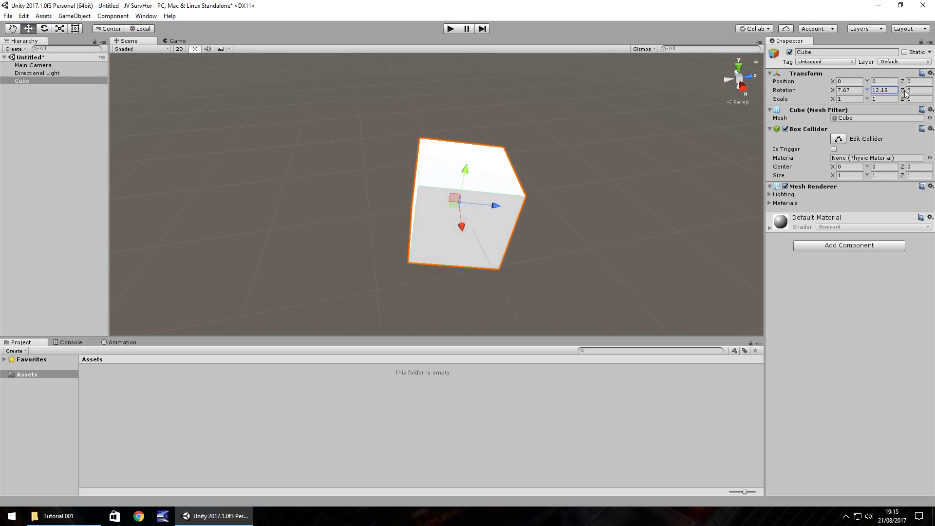
pyautogui.moveTo(902, 90); pyautogui.dragTo(594, 119)
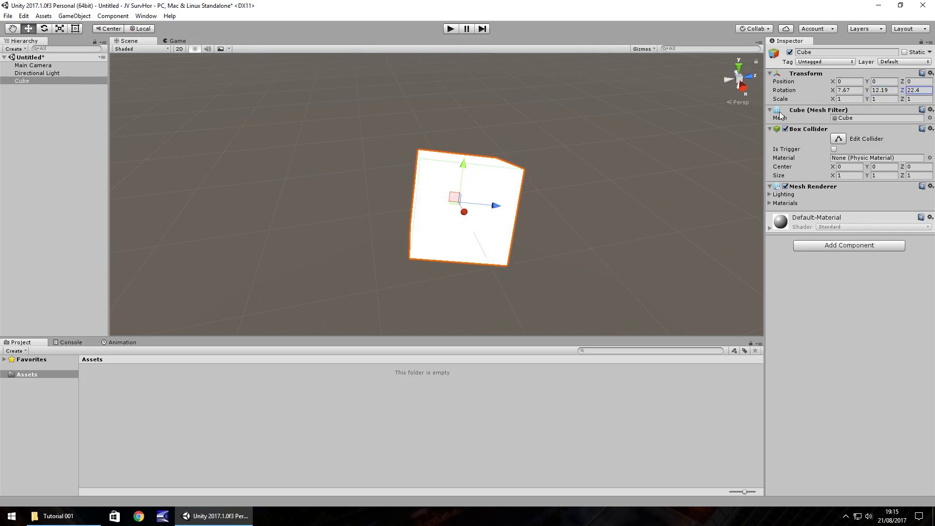
pyautogui.hotkey('ctrl', 'z')
pyautogui.hotkey('ctrl', 'z')
pyautogui.hotkey('ctrl', 'z')
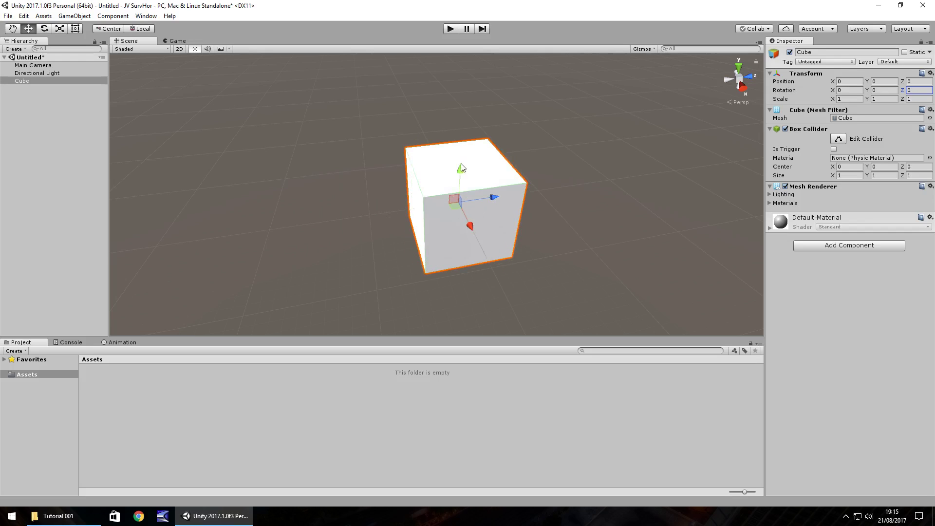
# Slide the cube along Z, then undo so it returns to the world origin.
pyautogui.click(469, 226)
pyautogui.moveTo(494, 201); pyautogui.dragTo(547, 214)
pyautogui.hotkey('ctrl', 'z')
pyautogui.hotkey('ctrl', 'z')
# Set the cube's X and Y scale to 3 and frame the cube, sun and camera.
pyautogui.click(849, 98)
pyautogui.write('3')
pyautogui.press('Tab')
pyautogui.write('3')
pyautogui.press('Tab')
pyautogui.write('3')
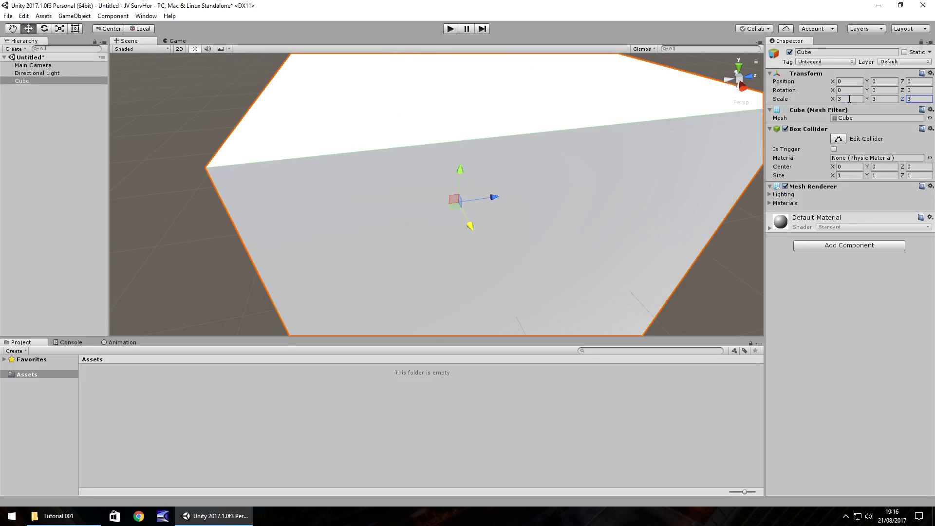
pyautogui.scroll(-5, 502, 171)
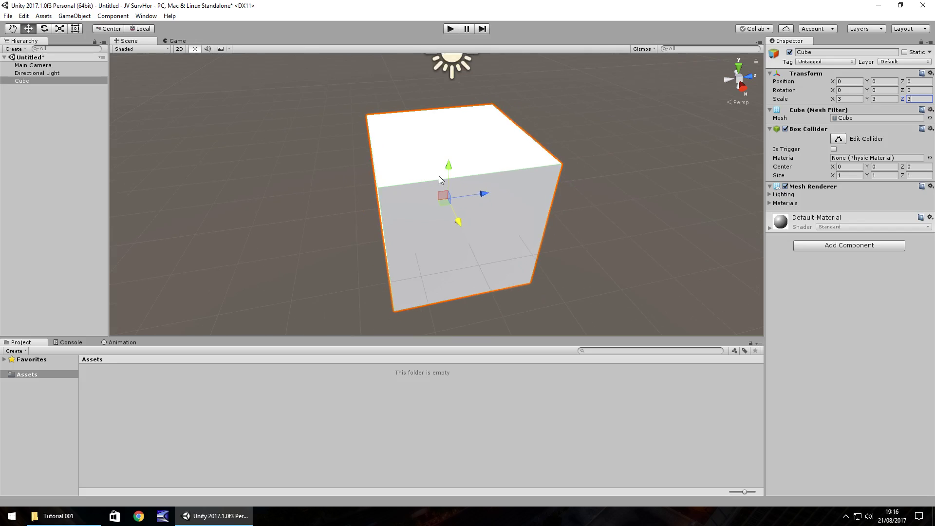
pyautogui.scroll(-4, 458, 187)
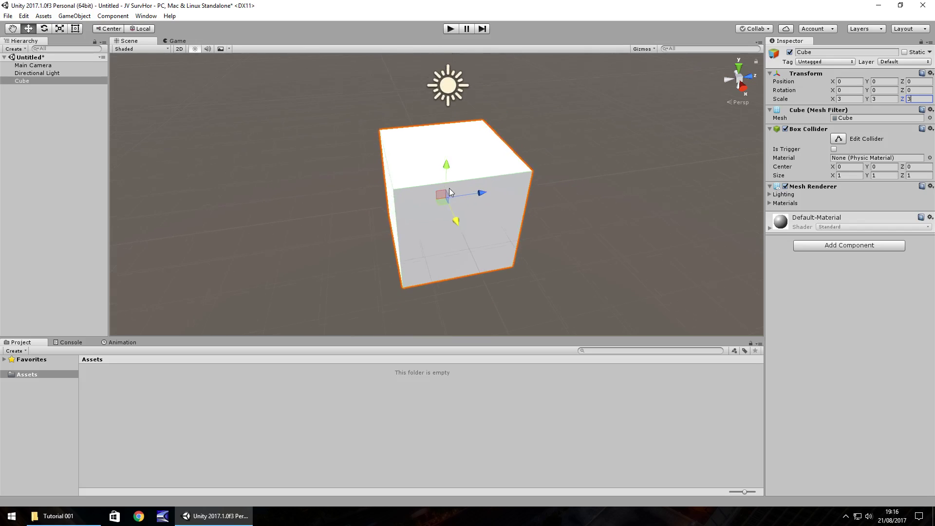
pyautogui.moveTo(365, 199); pyautogui.dragTo(440, 181, button='middle')
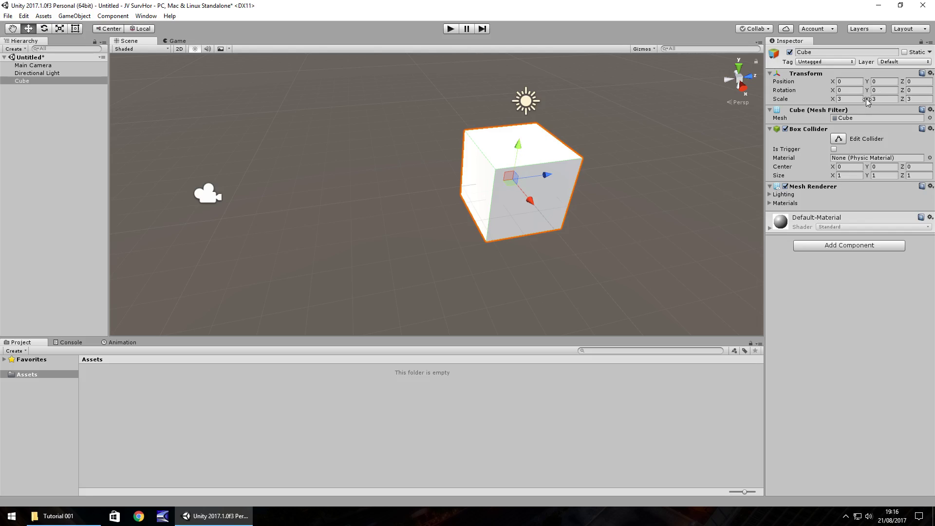
# Rescale the cube to 5, 0.5, 5 and centre the resulting slab in view.
pyautogui.moveTo(866, 100); pyautogui.dragTo(820, 103)
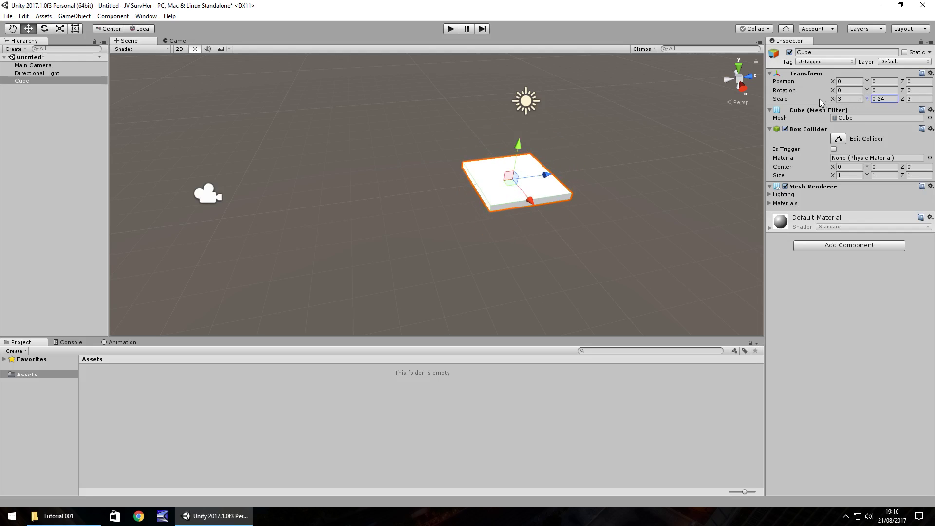
pyautogui.click(893, 100)
pyautogui.write('.5')
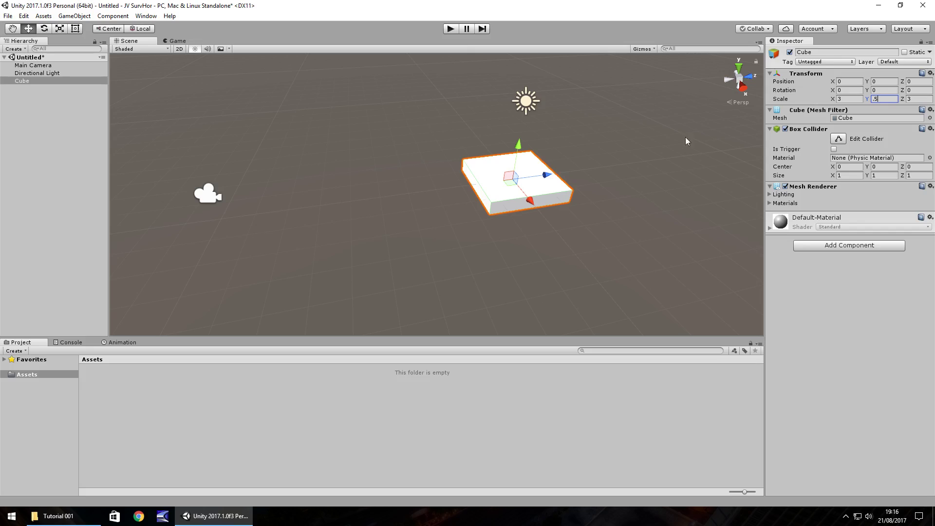
pyautogui.press('Return')
pyautogui.click(851, 99)
pyautogui.write('5')
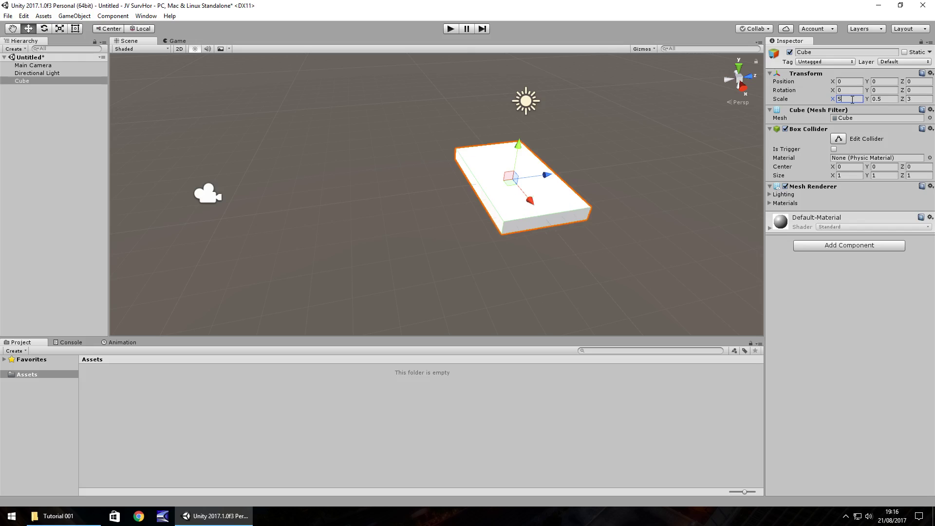
pyautogui.click(924, 99)
pyautogui.write('5')
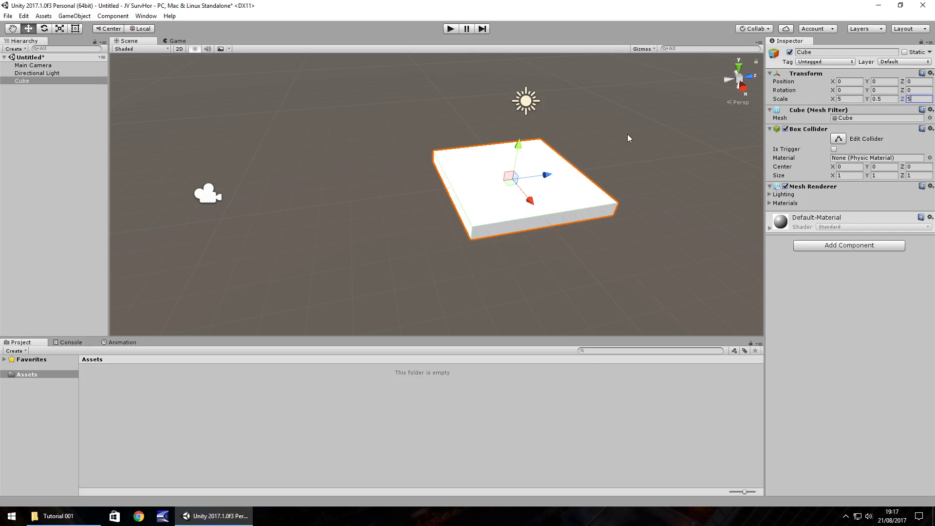
pyautogui.moveTo(655, 157); pyautogui.dragTo(522, 145, button='middle')
pyautogui.scroll(3, 582, 146)
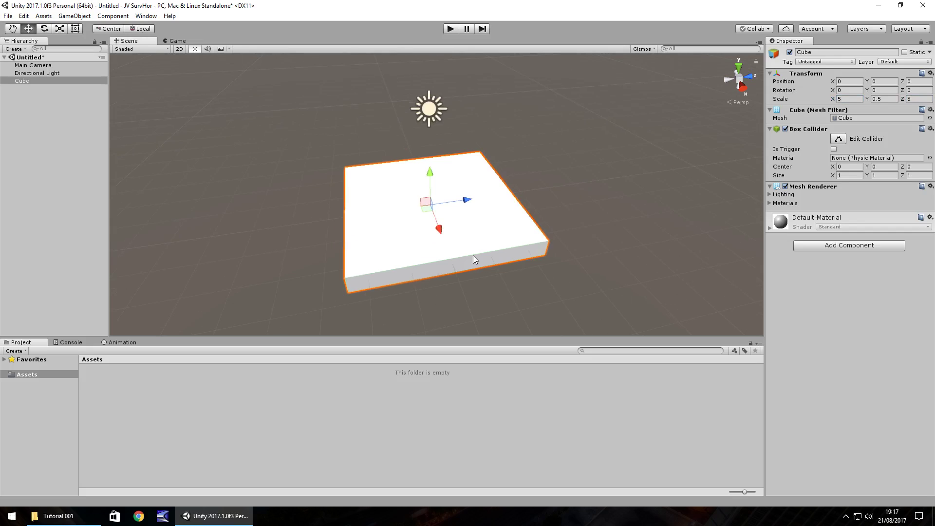
# Create a Sphere from GameObject > 3D Object.
pyautogui.click(74, 18)
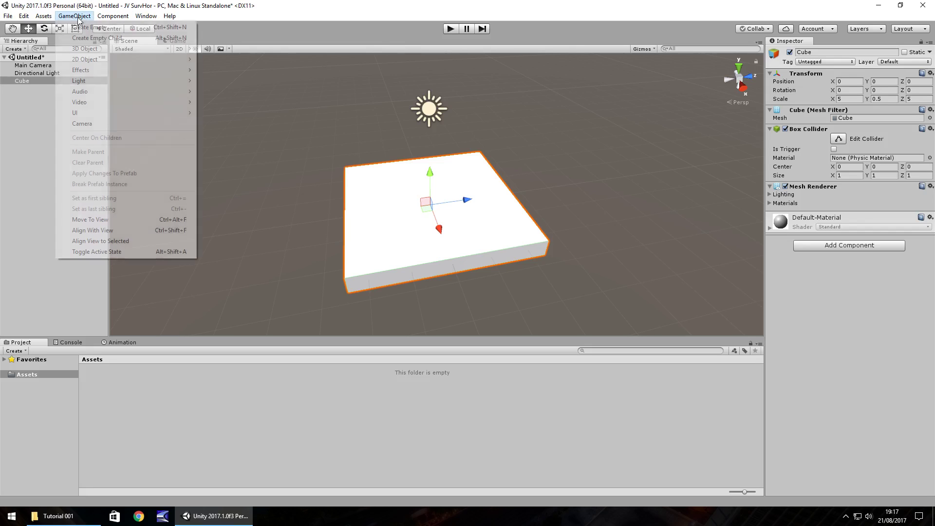
pyautogui.moveTo(90, 49)
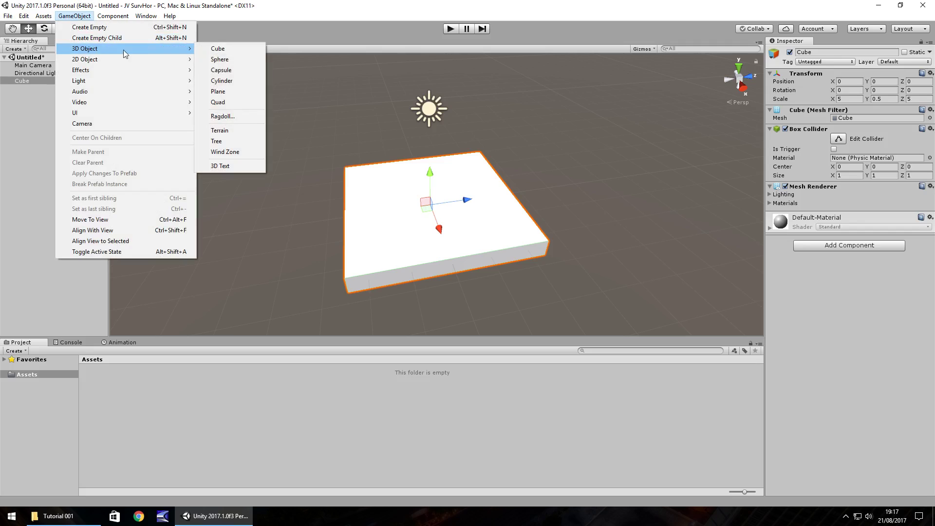
pyautogui.click(225, 58)
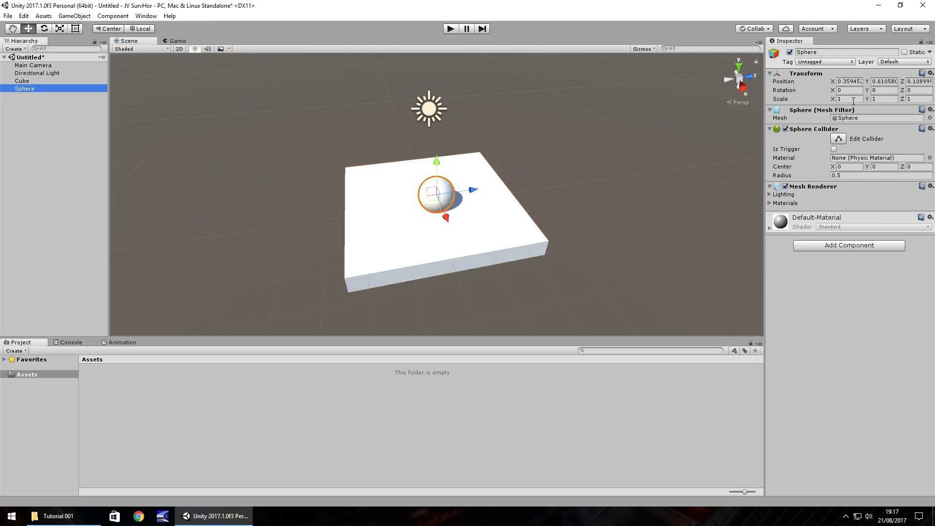
# Place the sphere at 0,0,0, then raise it to about Y 0.92 on the slab.
pyautogui.click(855, 82)
pyautogui.write('0')
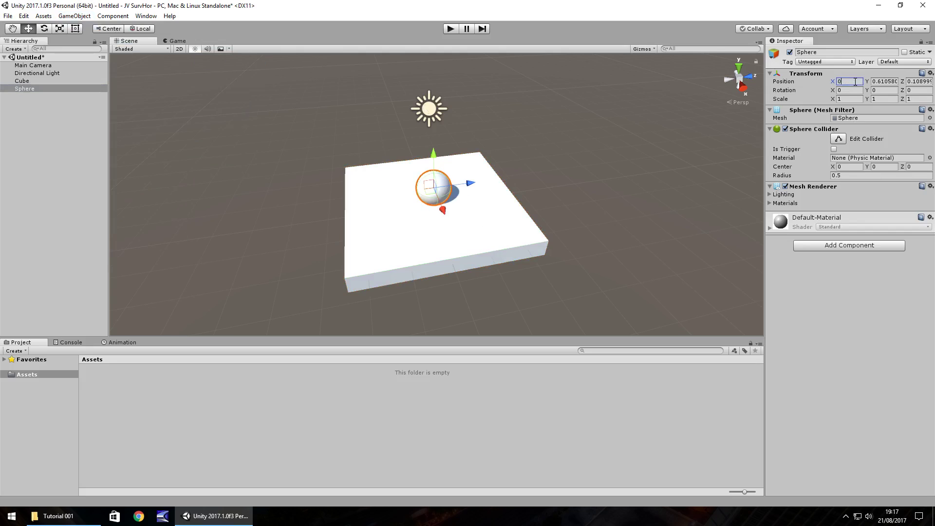
pyautogui.press('Tab')
pyautogui.write('0')
pyautogui.press('Tab')
pyautogui.write('0')
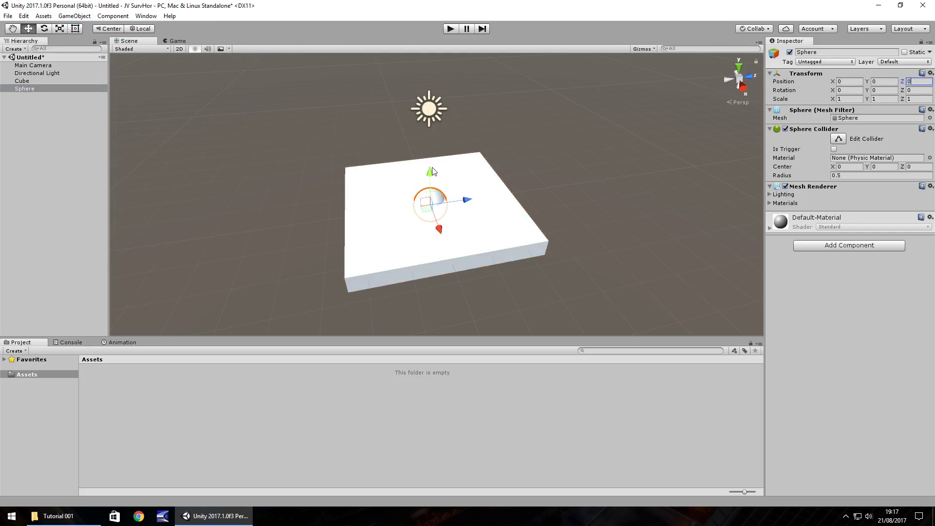
pyautogui.moveTo(431, 168); pyautogui.dragTo(429, 149)
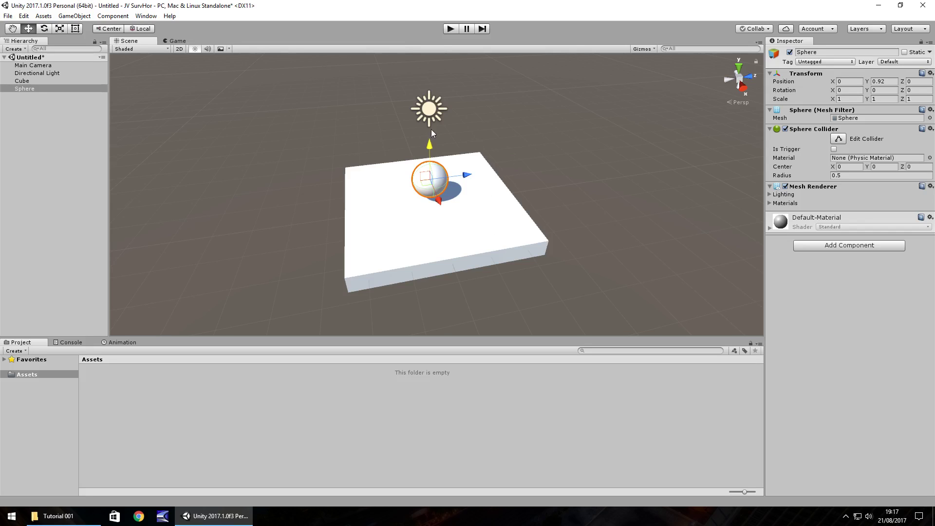
# Move the Directional Light to about -0.7, 3.01, -0.17.
pyautogui.click(429, 111)
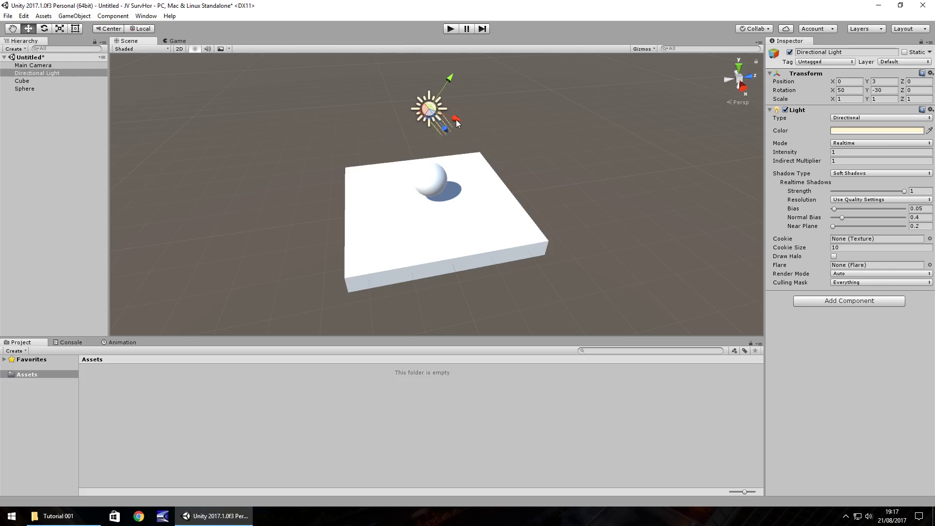
pyautogui.moveTo(461, 120); pyautogui.dragTo(442, 115)
pyautogui.moveTo(437, 74)
pyautogui.mouseDown()
pyautogui.moveTo(359, 121)
pyautogui.moveTo(447, 70)
pyautogui.mouseUp()
pyautogui.moveTo(443, 104); pyautogui.dragTo(423, 101)
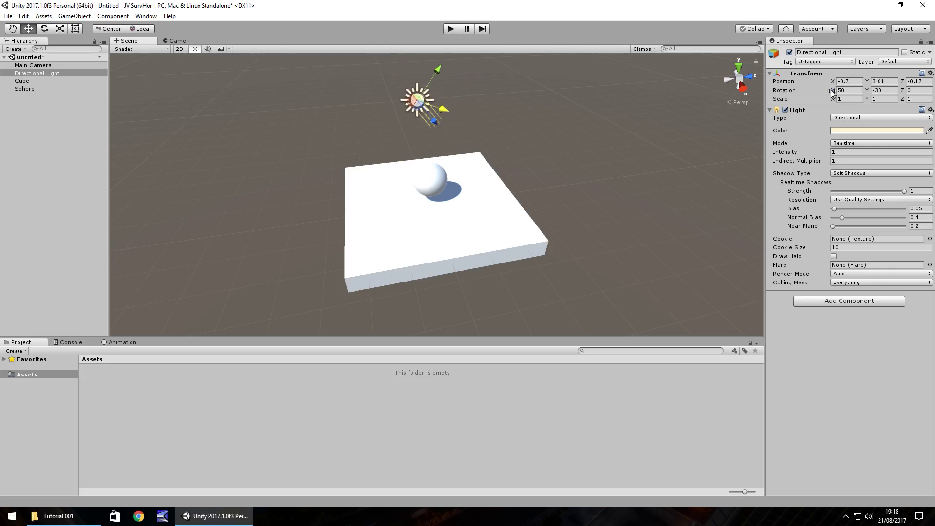
# Swing the light's Rotation X to 753.9, dismissing the antivirus popup.
pyautogui.moveTo(832, 92); pyautogui.dragTo(419, 121)
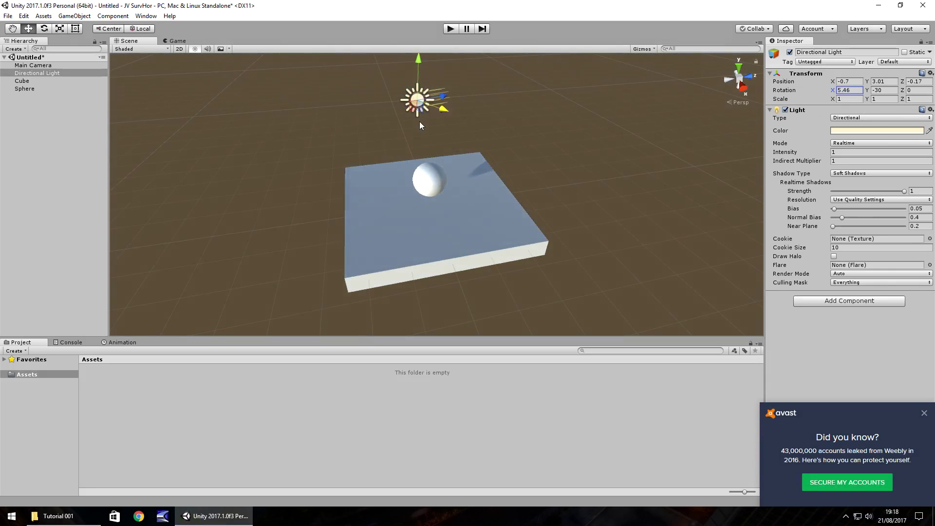
pyautogui.click(923, 413)
pyautogui.moveTo(832, 90); pyautogui.dragTo(688, 21)
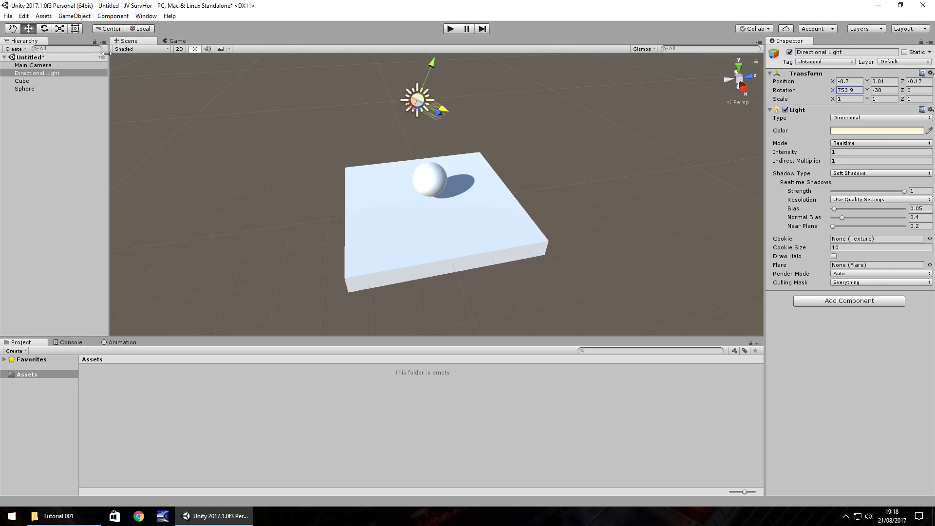
# Enter -8.9 for the Directional Light's Rotation X, then scrub it to about -35.42.
pyautogui.doubleClick(850, 89)
pyautogui.write('-8.9')
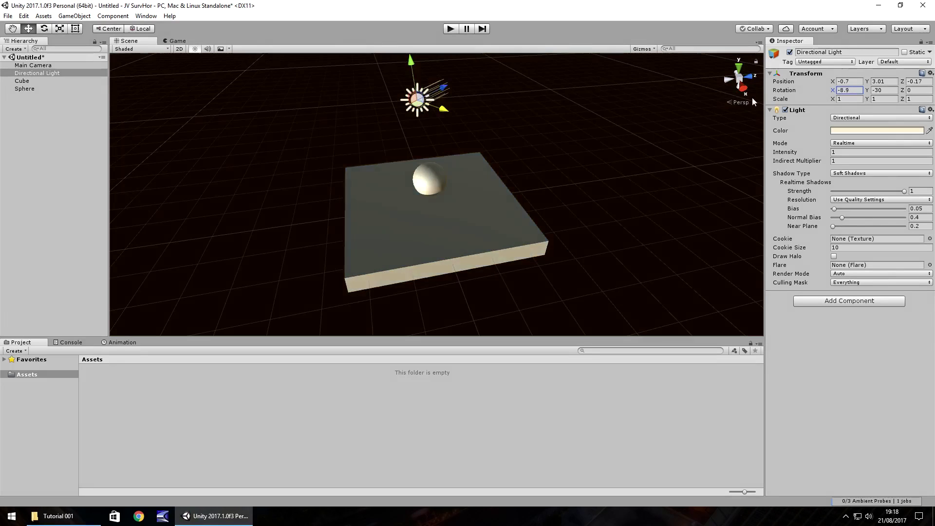
pyautogui.moveTo(752, 97); pyautogui.dragTo(573, 107)
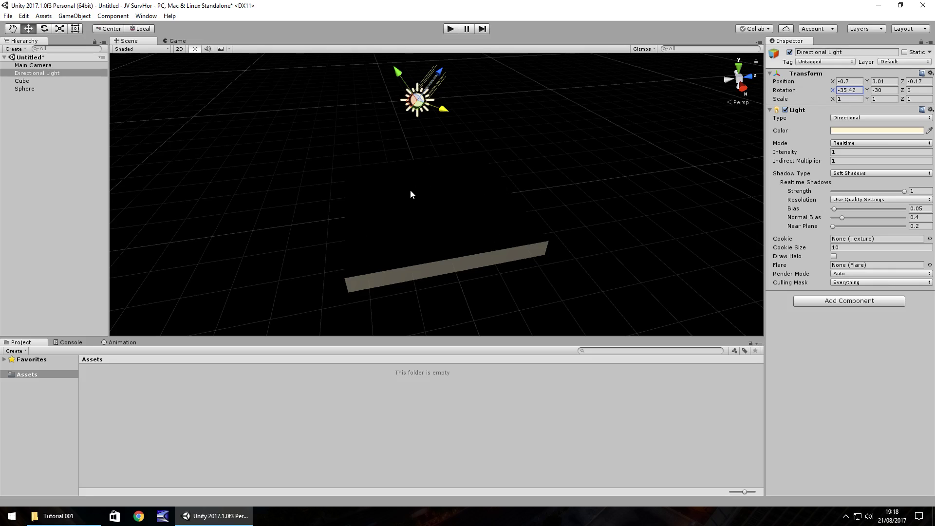
# Create a Point Light from GameObject > Light.
pyautogui.click(75, 16)
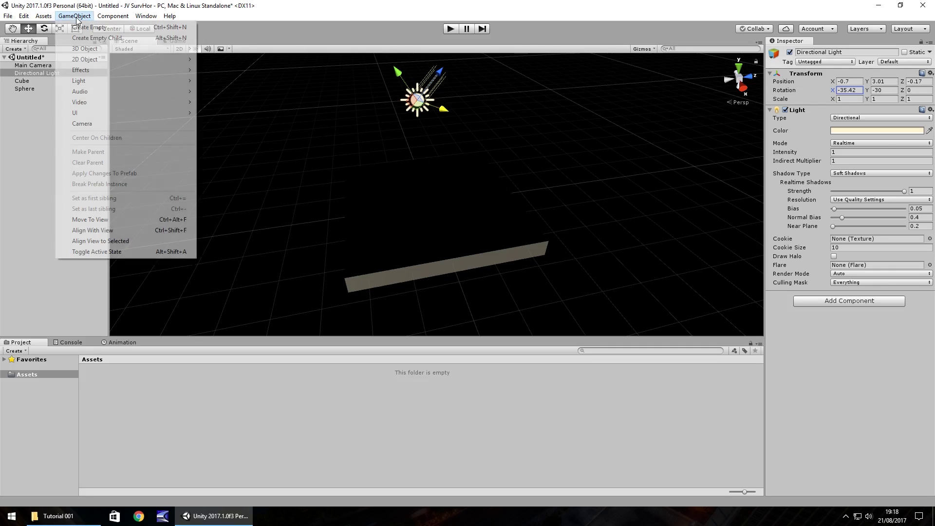
pyautogui.moveTo(81, 81)
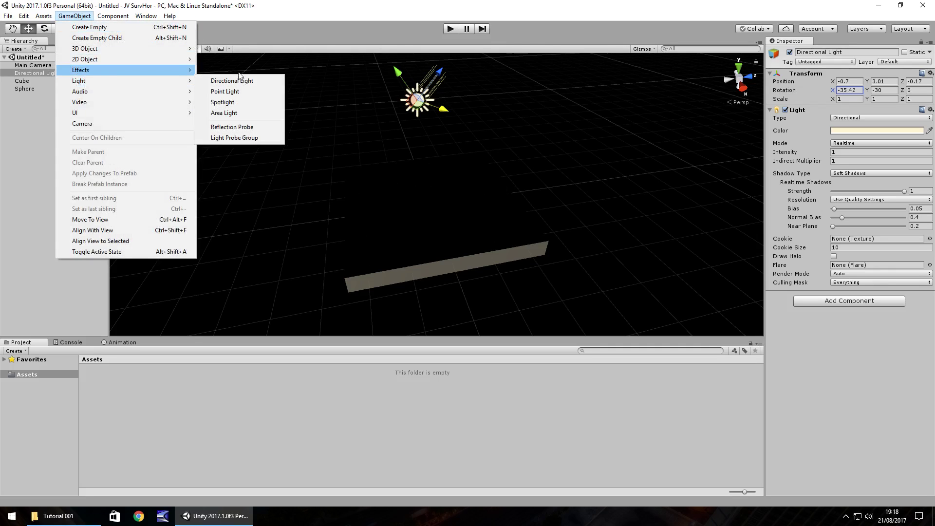
pyautogui.click(227, 91)
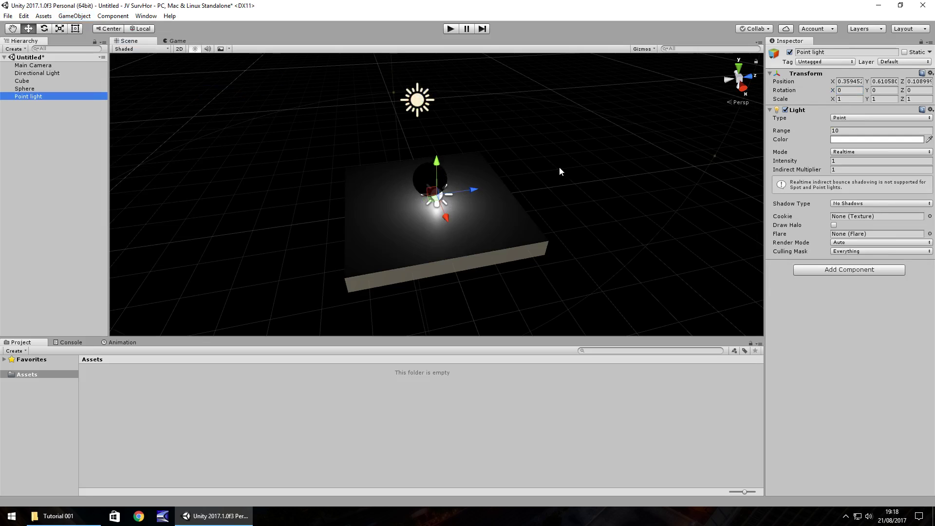
# Zero the point light's position, then raise it to 0, 2.35, 0 above the sphere.
pyautogui.click(850, 82)
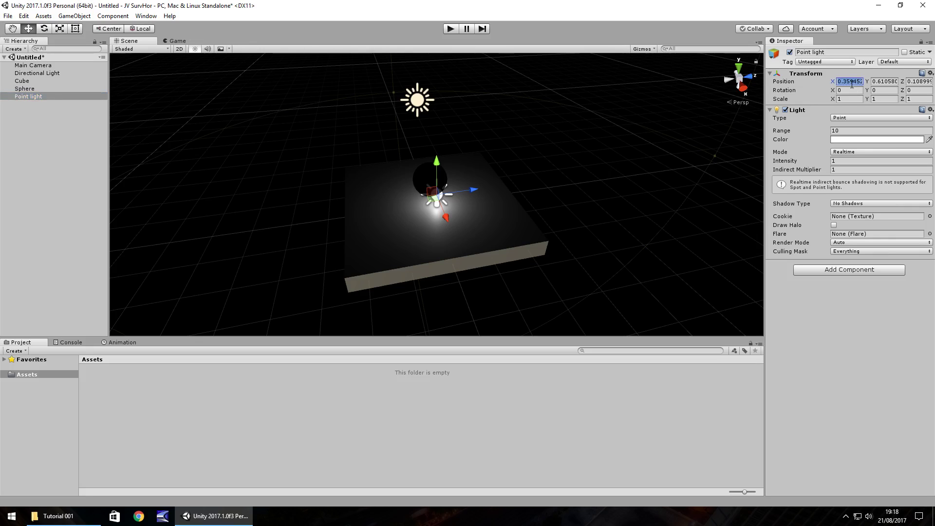
pyautogui.write('0')
pyautogui.press('Tab')
pyautogui.write('0')
pyautogui.press('Tab')
pyautogui.write('0')
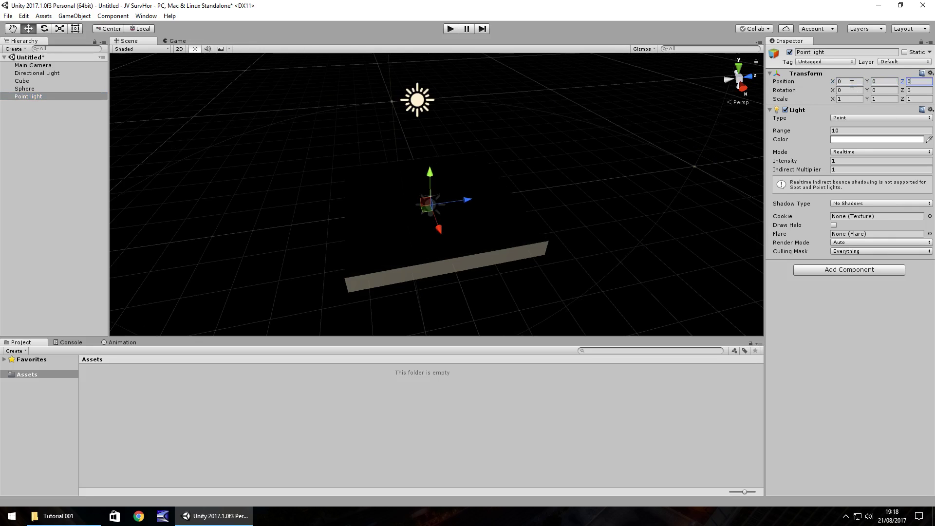
pyautogui.moveTo(431, 178); pyautogui.dragTo(429, 122)
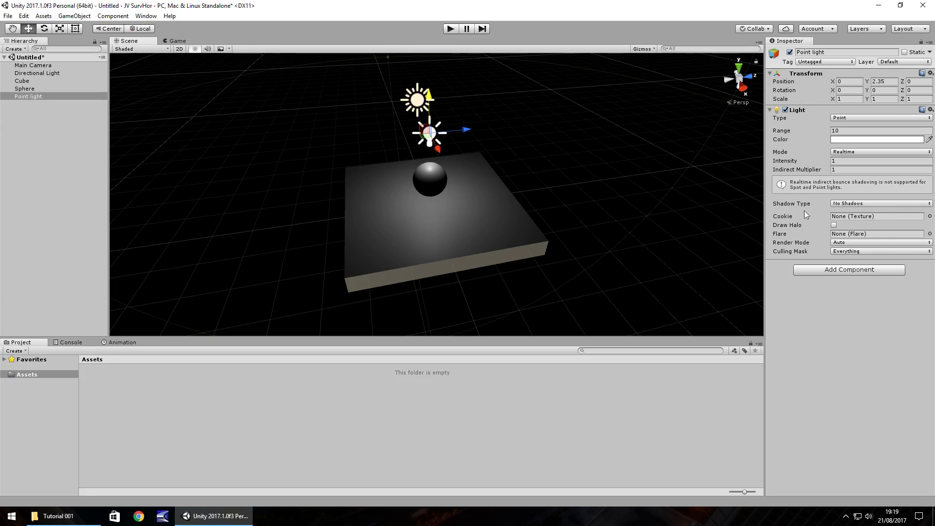
# Set the point light's Shadow Type to Soft Shadows and its Range to 14.61.
pyautogui.click(875, 203)
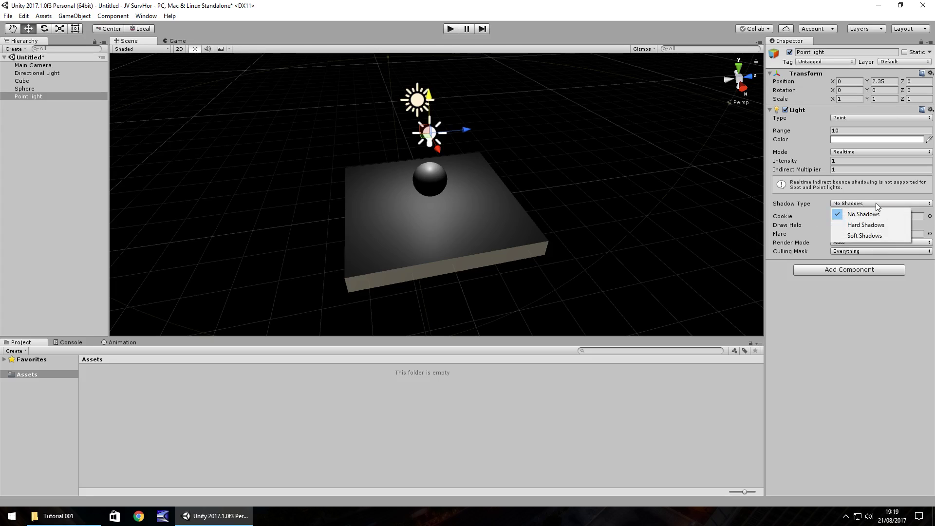
pyautogui.click(863, 235)
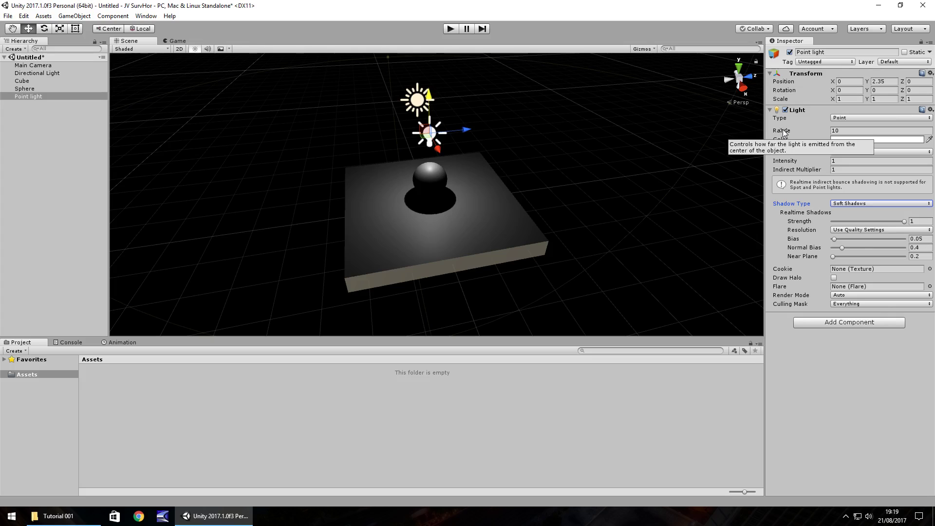
pyautogui.moveTo(784, 131); pyautogui.dragTo(857, 164)
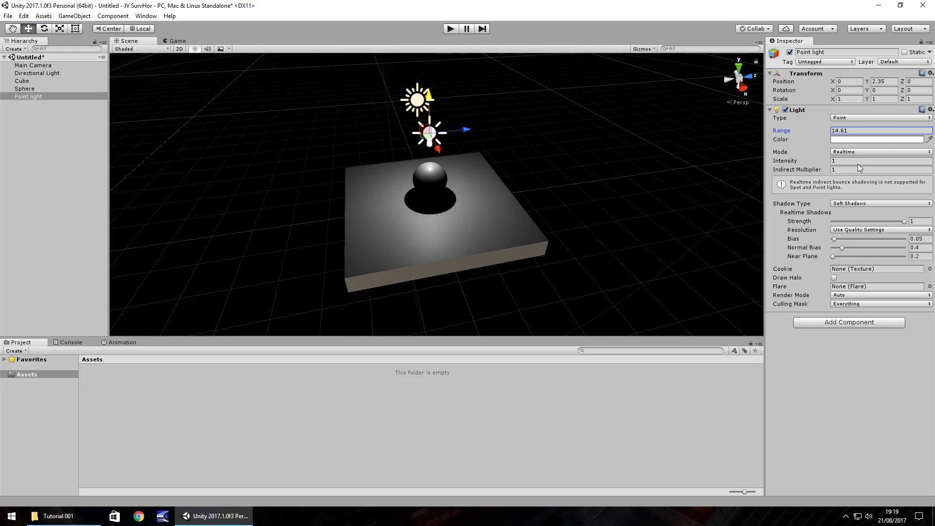
pyautogui.click(861, 139)
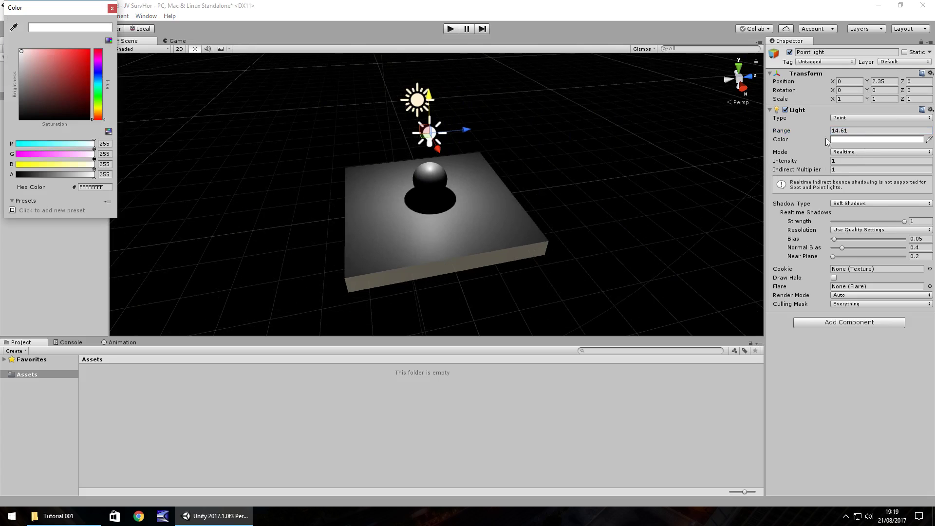
pyautogui.moveTo(62, 73)
pyautogui.mouseDown()
pyautogui.moveTo(83, 91)
pyautogui.moveTo(62, 37)
pyautogui.moveTo(62, 83)
pyautogui.moveTo(96, 99)
pyautogui.mouseUp()
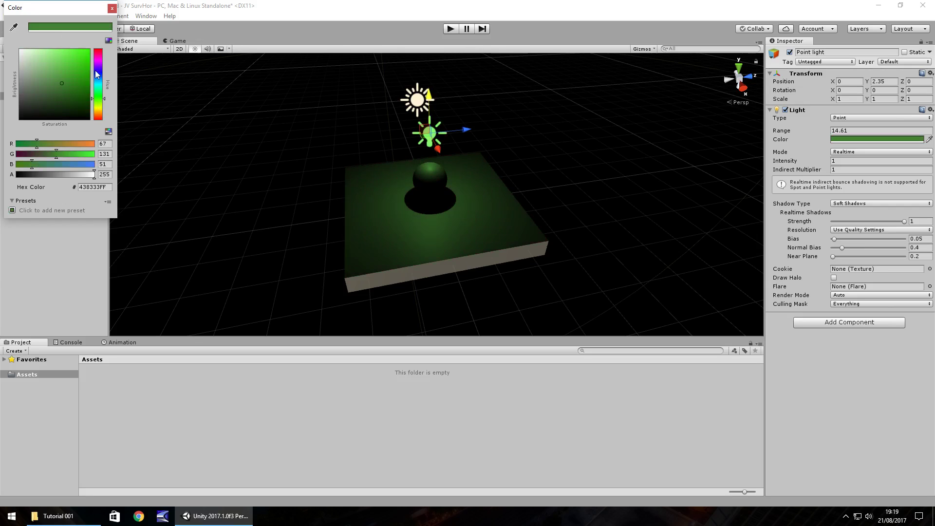
pyautogui.moveTo(54, 71); pyautogui.dragTo(19, 50)
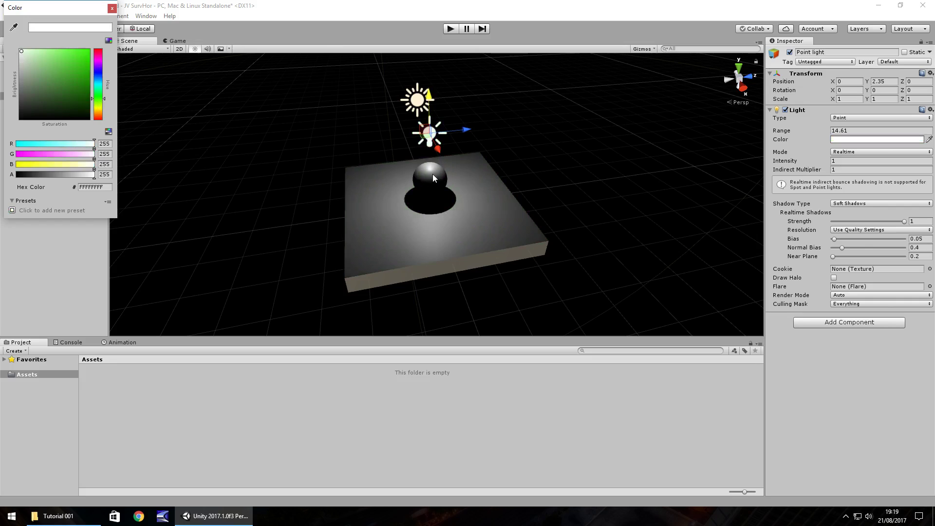
pyautogui.moveTo(20, 71); pyautogui.dragTo(2, 162)
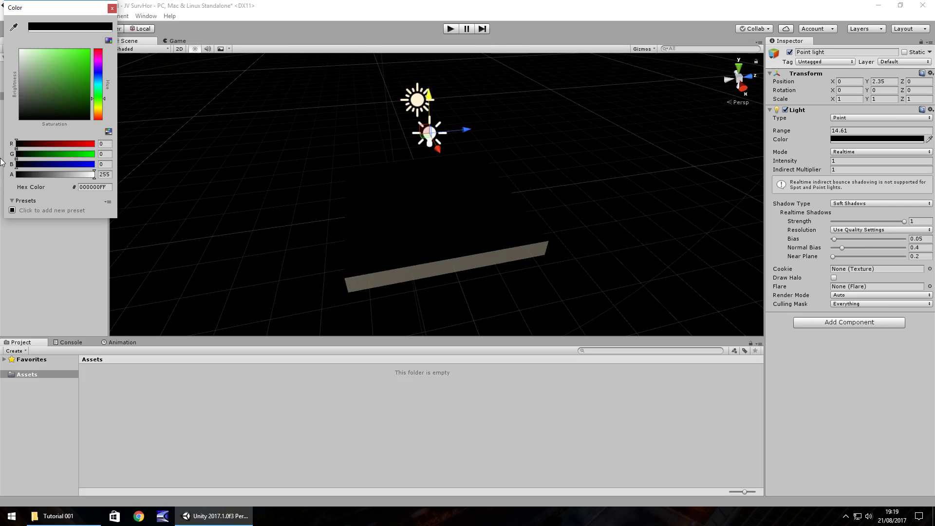
pyautogui.moveTo(1, 161); pyautogui.dragTo(3, 24)
pyautogui.click(112, 8)
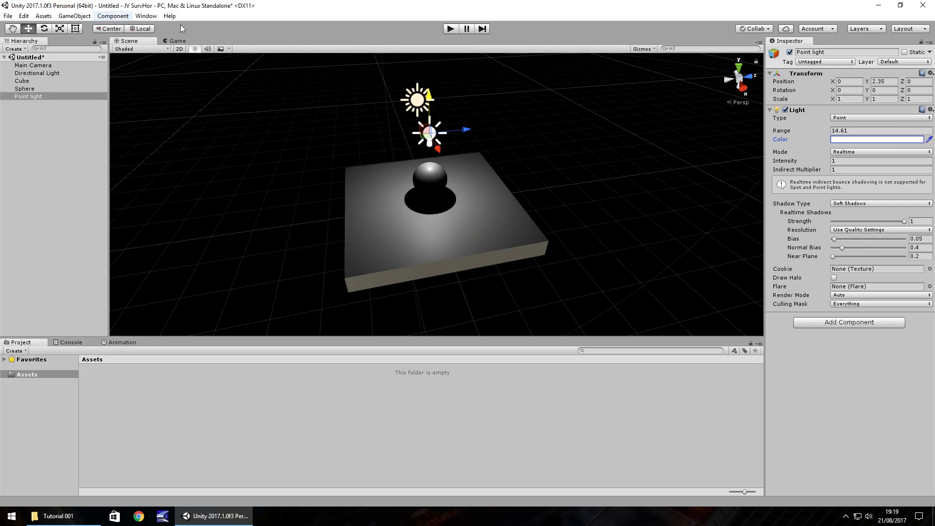
pyautogui.moveTo(786, 162); pyautogui.dragTo(76, 159)
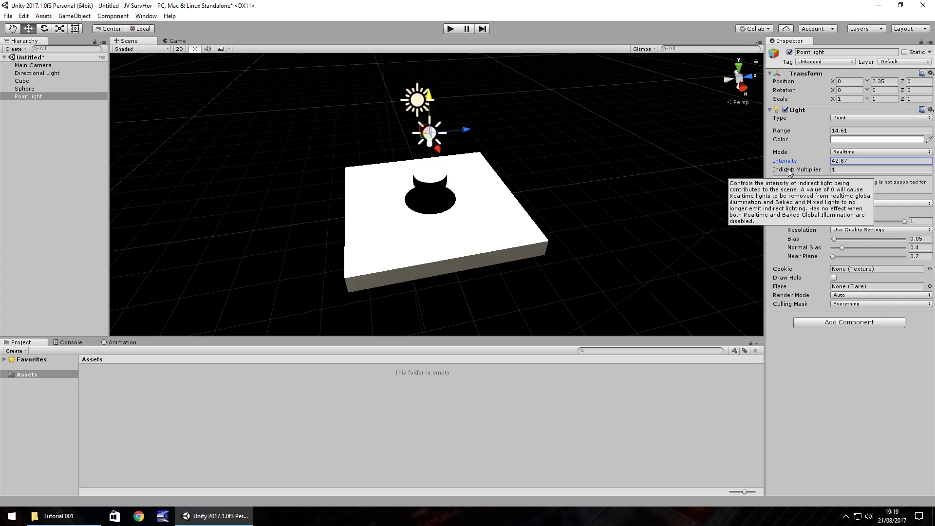
pyautogui.write('1')
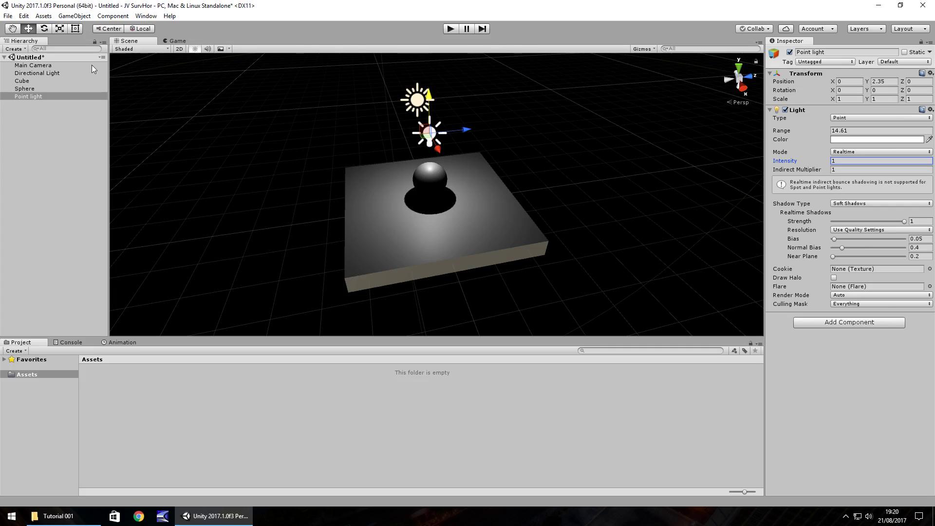
# Create a Spotlight from GameObject > Light.
pyautogui.click(71, 16)
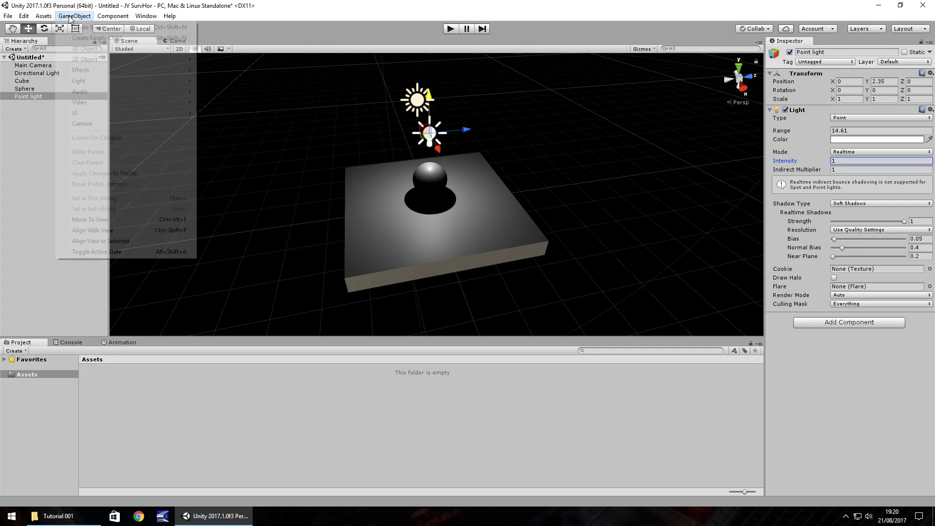
pyautogui.moveTo(86, 80)
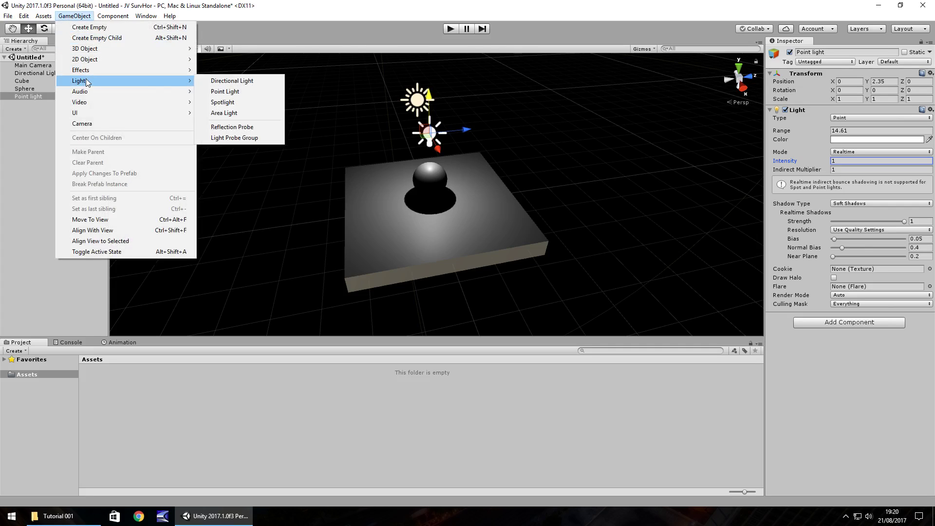
pyautogui.click(226, 102)
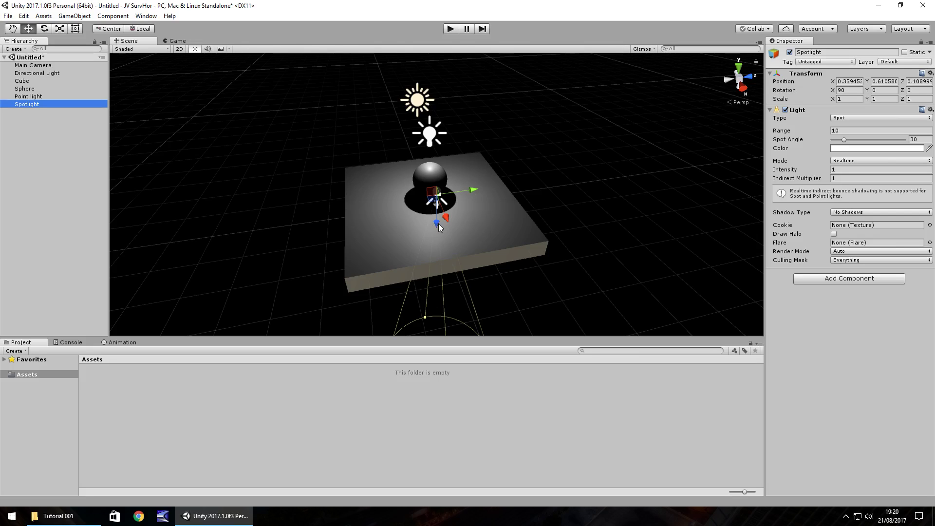
# Raise the spotlight to about Y 3.05, briefly checking the point light's settings.
pyautogui.moveTo(438, 224); pyautogui.dragTo(434, 162)
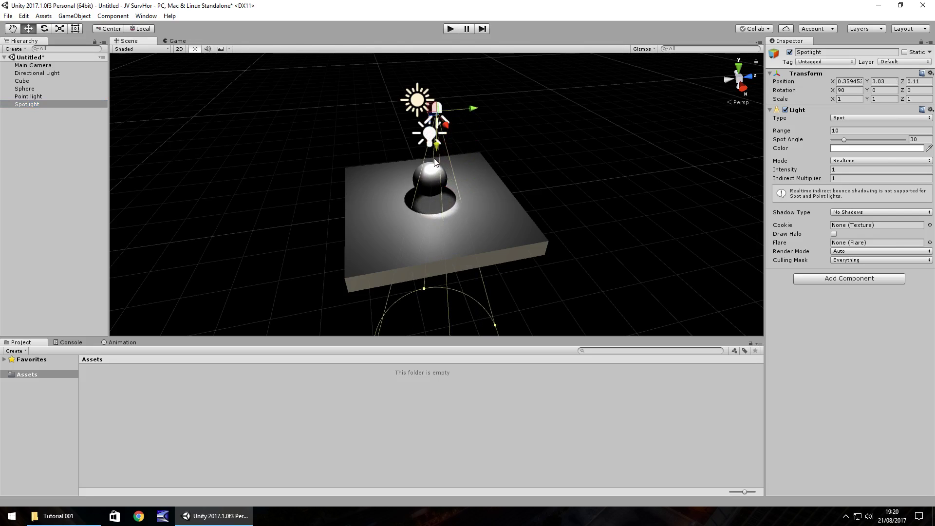
pyautogui.scroll(10, 424, 233)
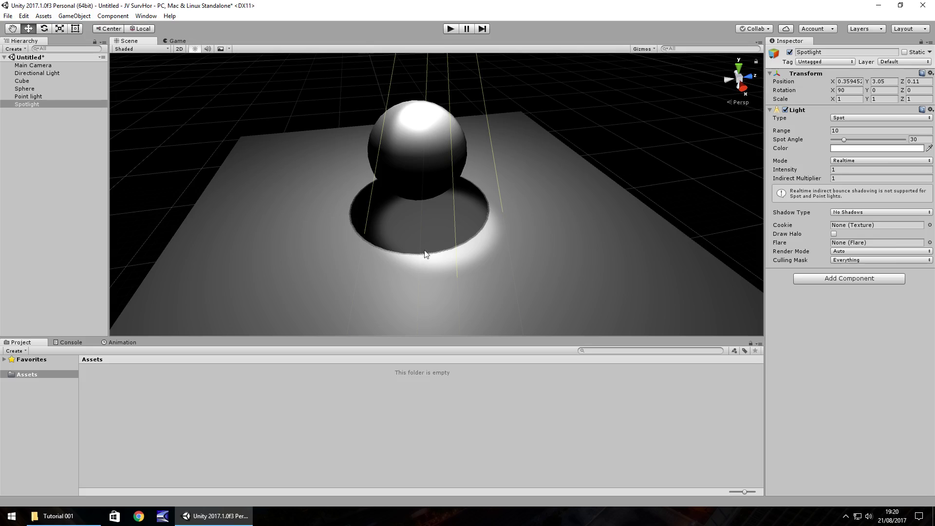
pyautogui.click(32, 96)
pyautogui.click(28, 104)
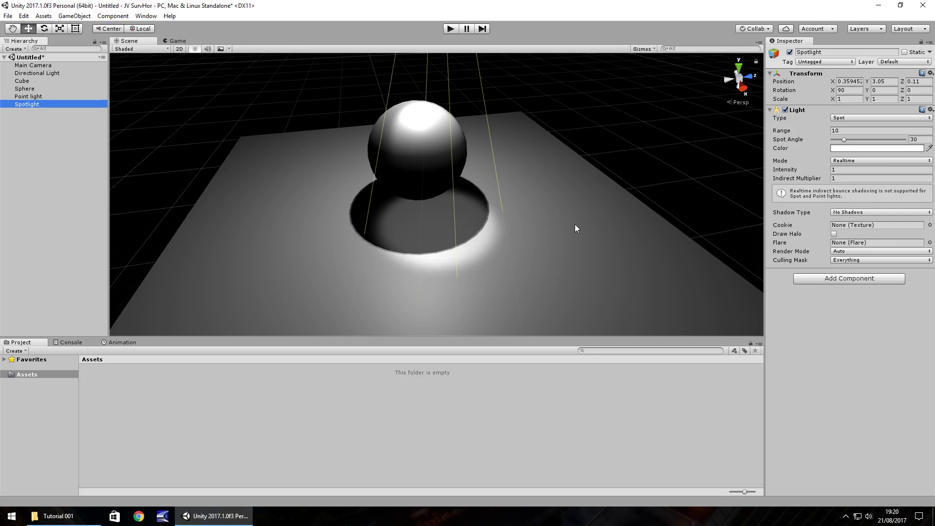
# Select the Directional Light and scrub its Rotation X to brighten the scene.
pyautogui.click(39, 74)
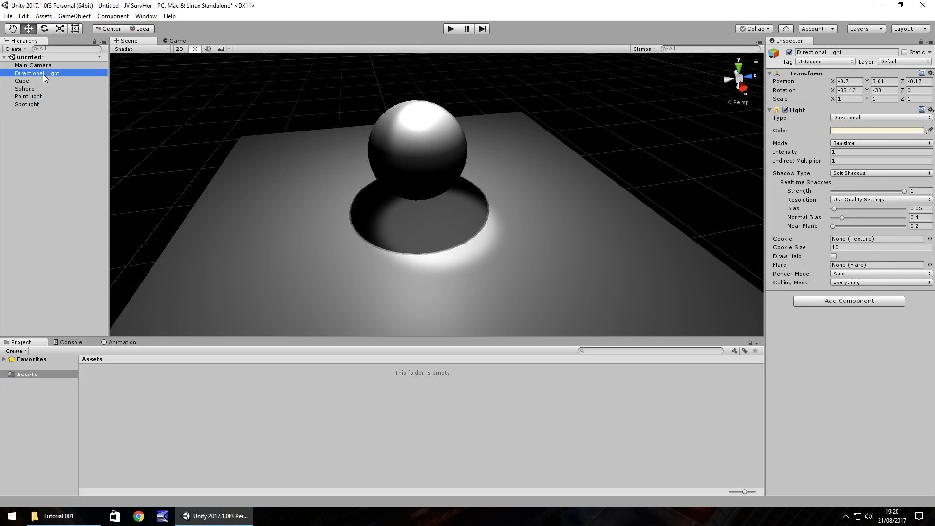
pyautogui.moveTo(833, 90); pyautogui.dragTo(804, 91)
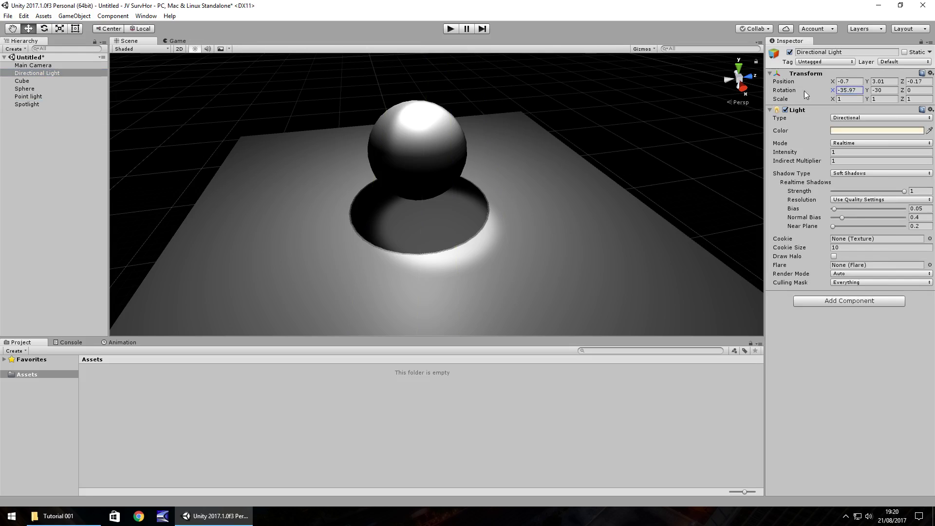
pyautogui.moveTo(570, 99); pyautogui.dragTo(189, 125)
pyautogui.moveTo(304, 144); pyautogui.dragTo(708, 173)
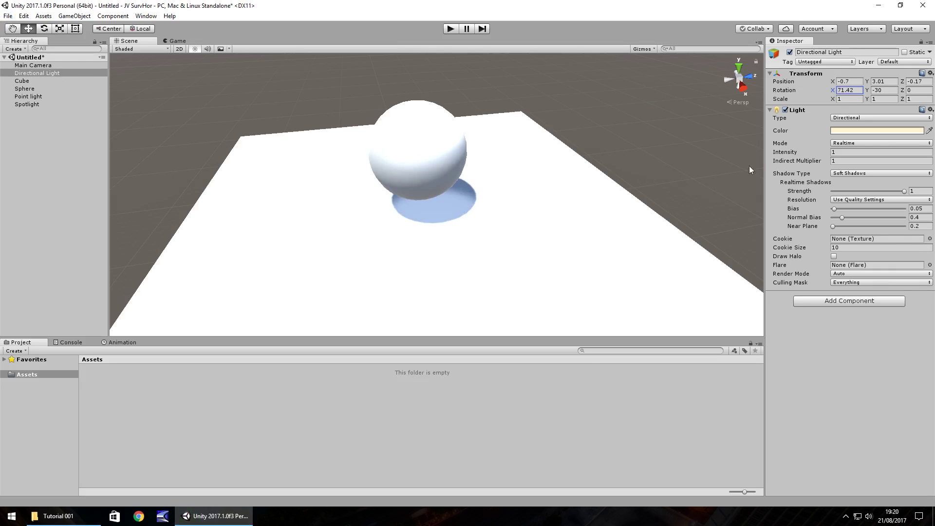
# Set the light's Intensity back to 1 and its Rotation X to -25.55.
pyautogui.moveTo(793, 151); pyautogui.dragTo(784, 152)
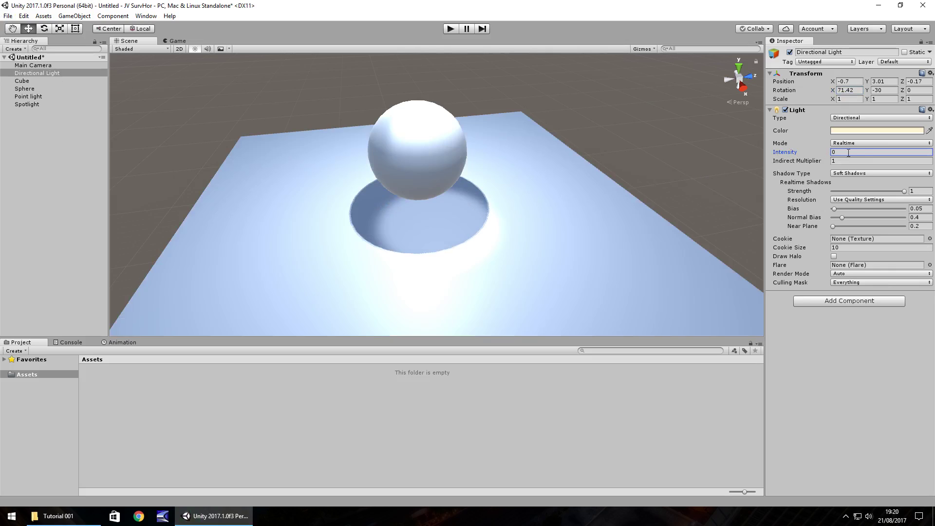
pyautogui.write('1')
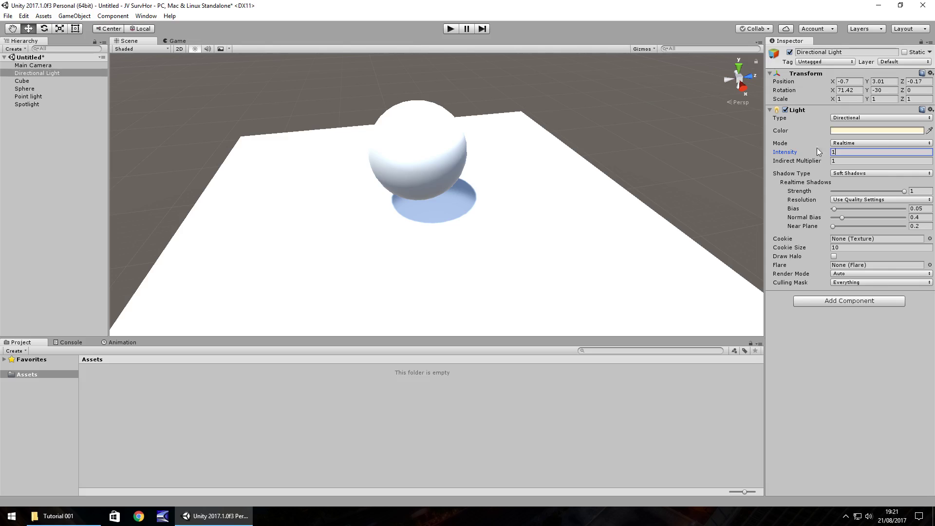
pyautogui.moveTo(791, 152); pyautogui.dragTo(785, 152)
pyautogui.click(841, 151)
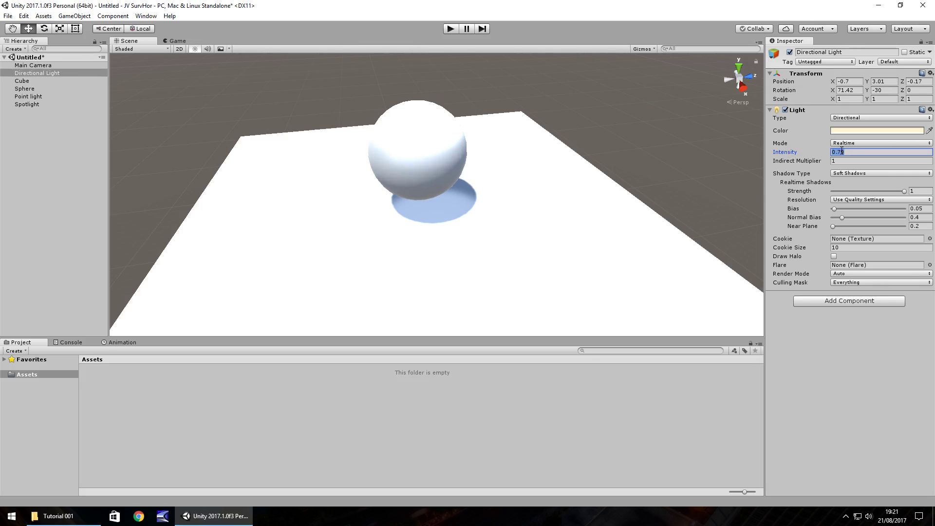
pyautogui.write('1')
pyautogui.moveTo(835, 89); pyautogui.dragTo(259, 196)
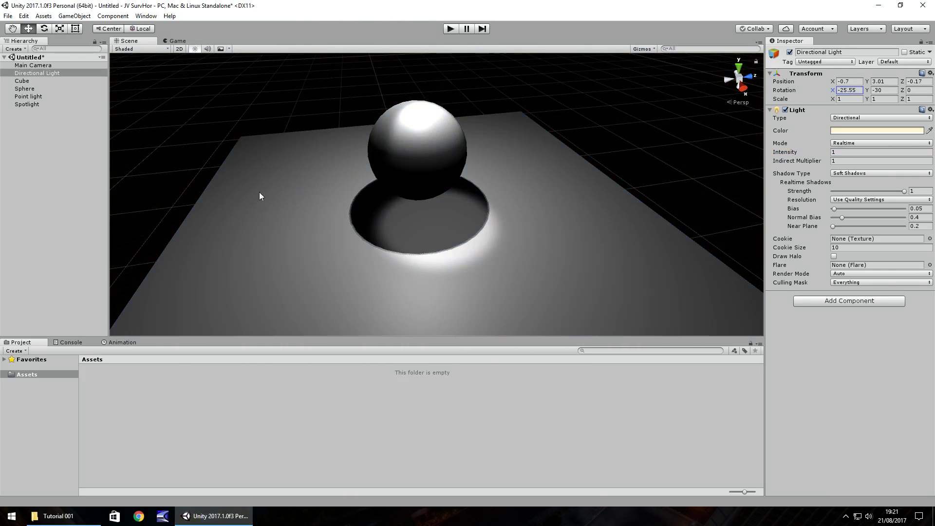
# Widen the Spotlight's Spot Angle to 80.7, undoing the range and intensity changes.
pyautogui.click(27, 104)
pyautogui.press('f')
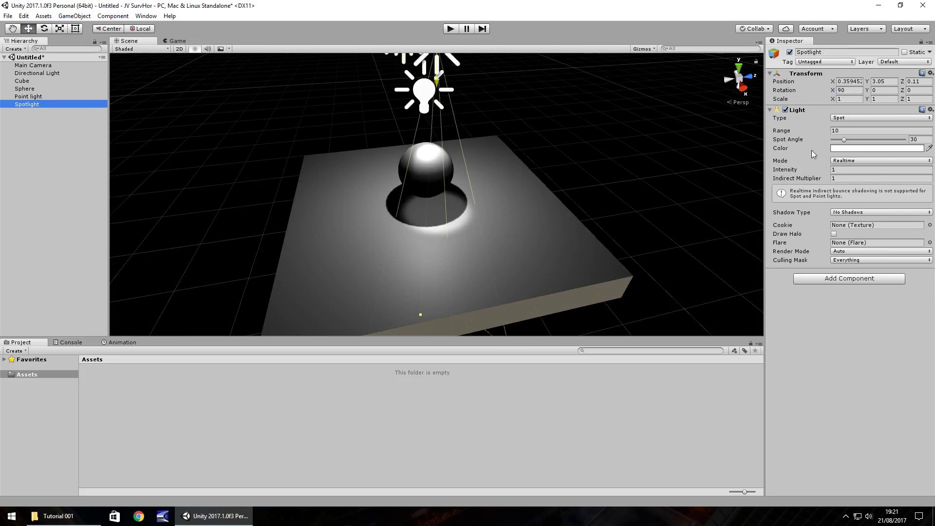
pyautogui.moveTo(782, 141); pyautogui.dragTo(872, 154)
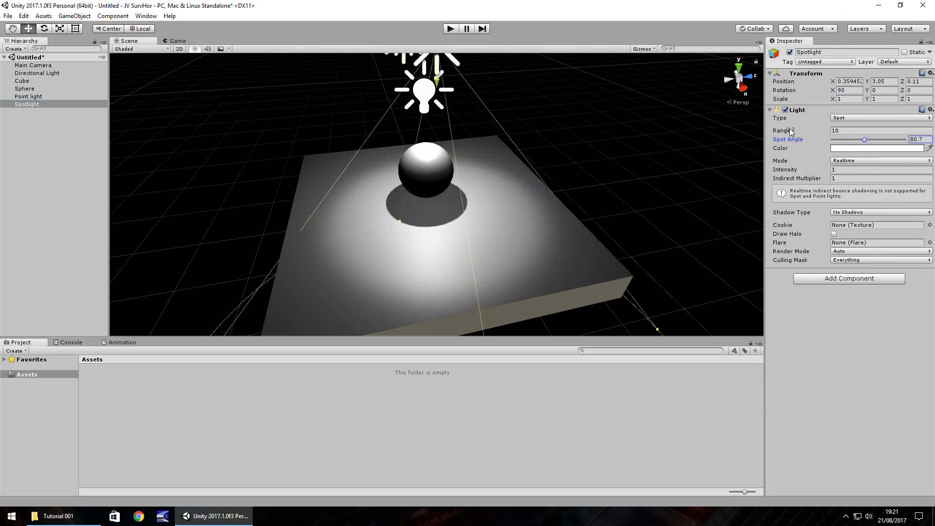
pyautogui.moveTo(787, 131); pyautogui.dragTo(12, 154)
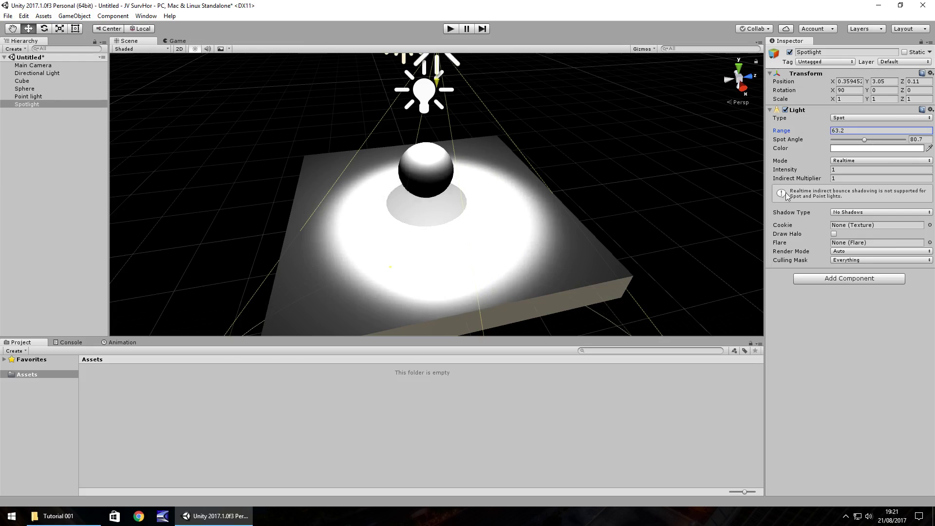
pyautogui.moveTo(783, 171); pyautogui.dragTo(840, 173)
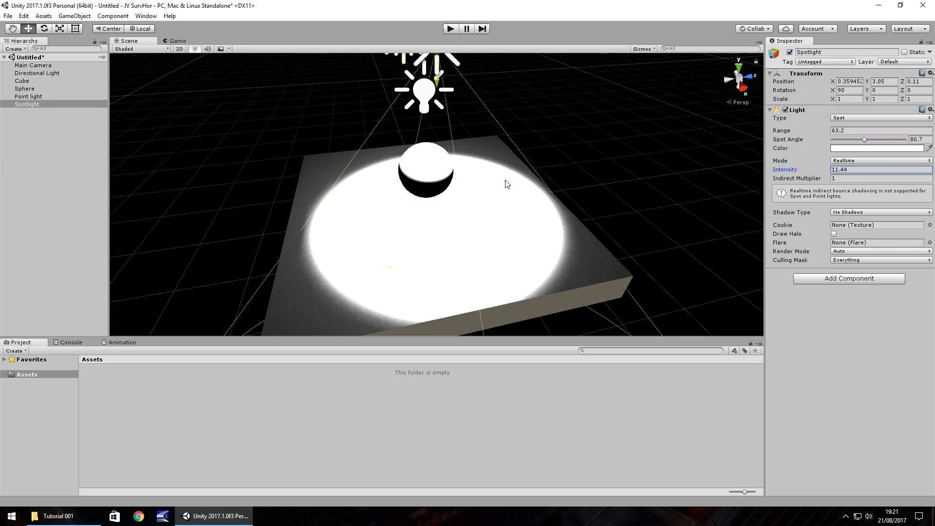
pyautogui.hotkey('ctrl', 'z')
pyautogui.hotkey('ctrl', 'z')
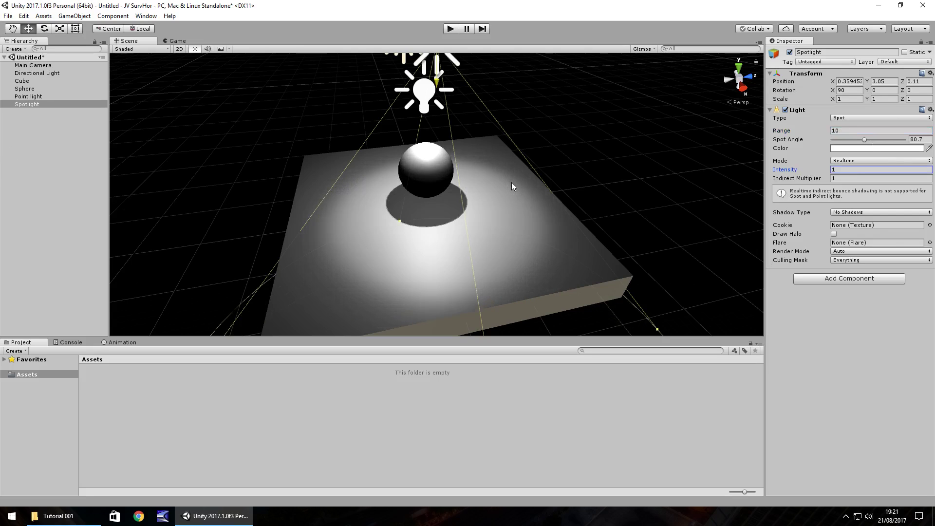
# Set the Spotlight's Light Color to blue (1F3FD6).
pyautogui.click(845, 148)
pyautogui.click(103, 77)
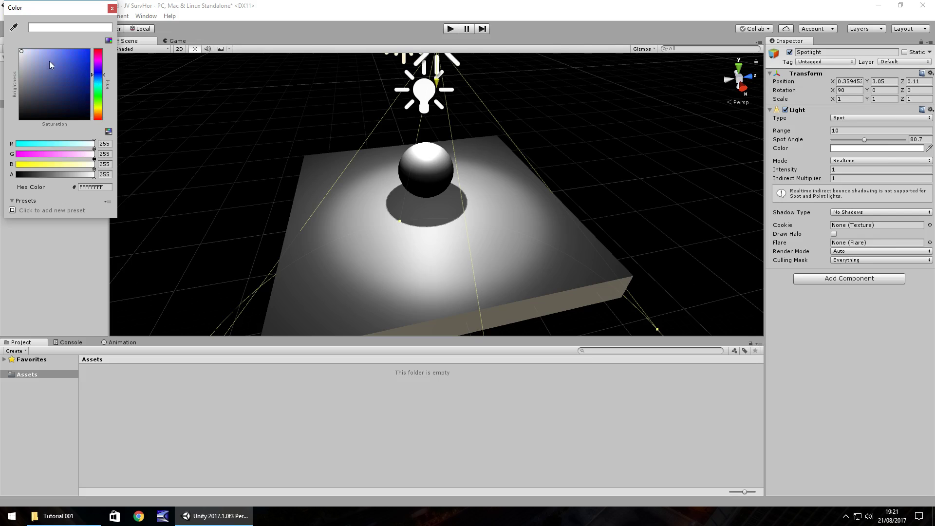
pyautogui.moveTo(49, 60); pyautogui.dragTo(78, 62)
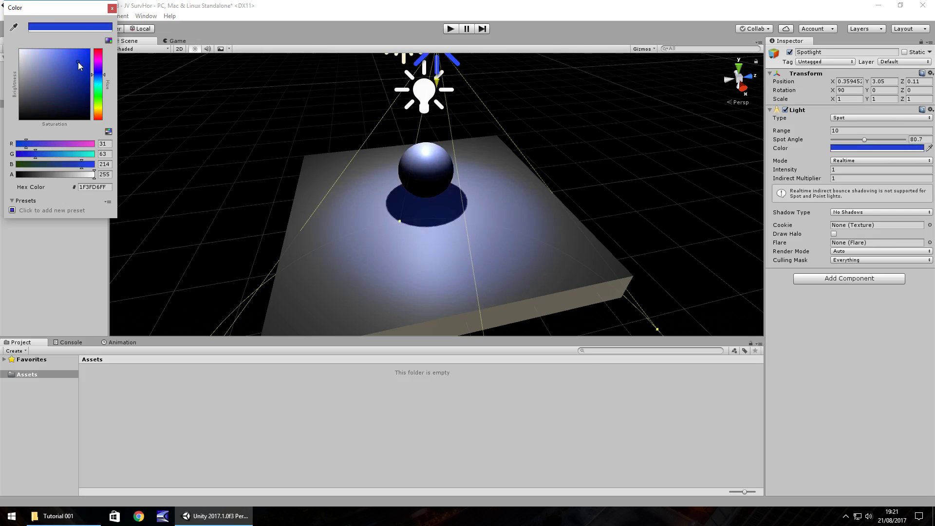
pyautogui.click(111, 8)
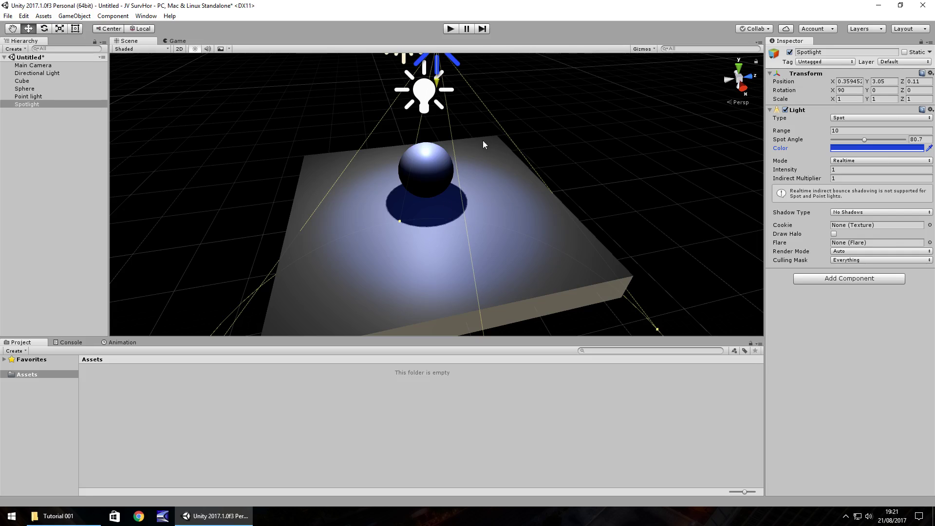
# Set the Point light's colour to pale yellow FEFF9F.
pyautogui.click(425, 95)
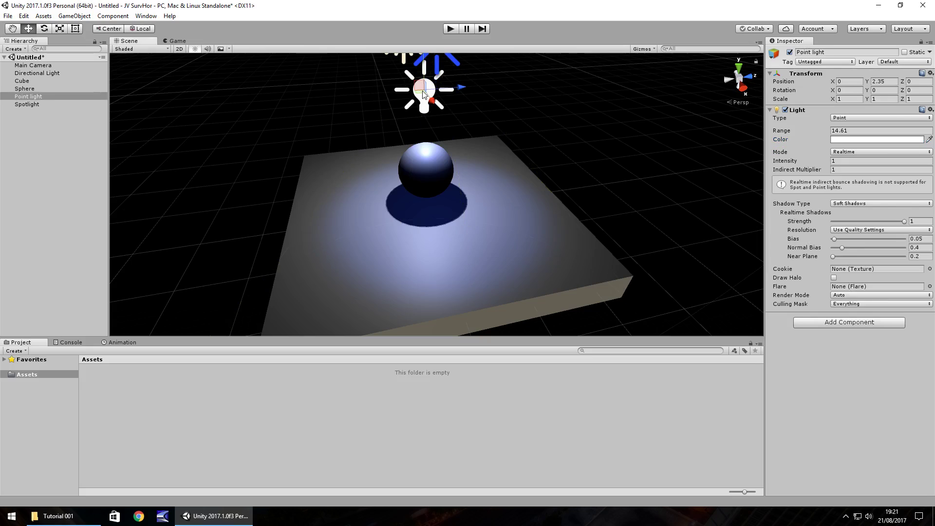
pyautogui.click(838, 140)
pyautogui.click(98, 108)
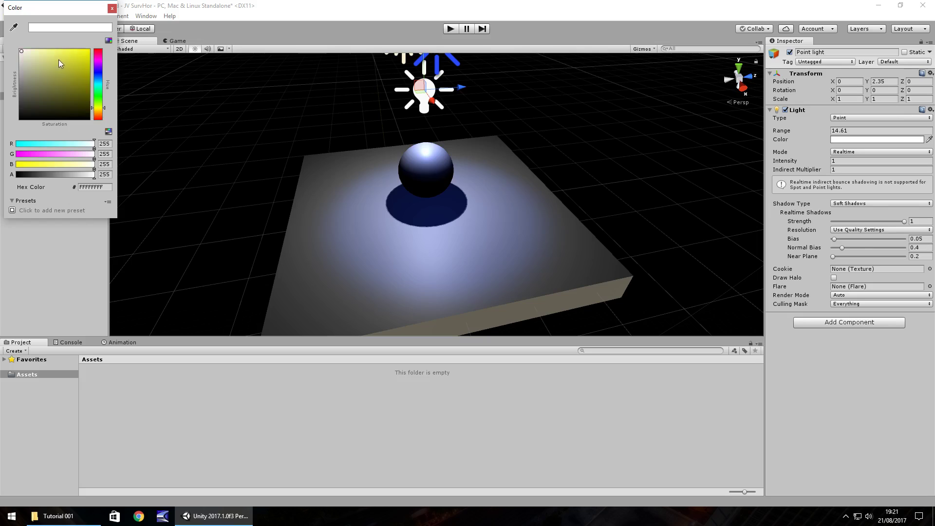
pyautogui.moveTo(59, 60)
pyautogui.mouseDown()
pyautogui.moveTo(70, 61)
pyautogui.moveTo(47, 51)
pyautogui.mouseUp()
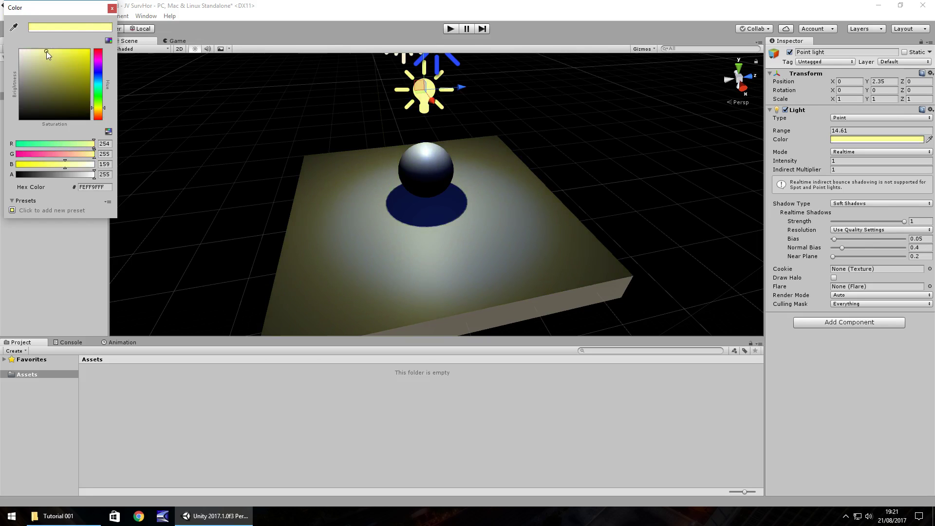
pyautogui.click(112, 8)
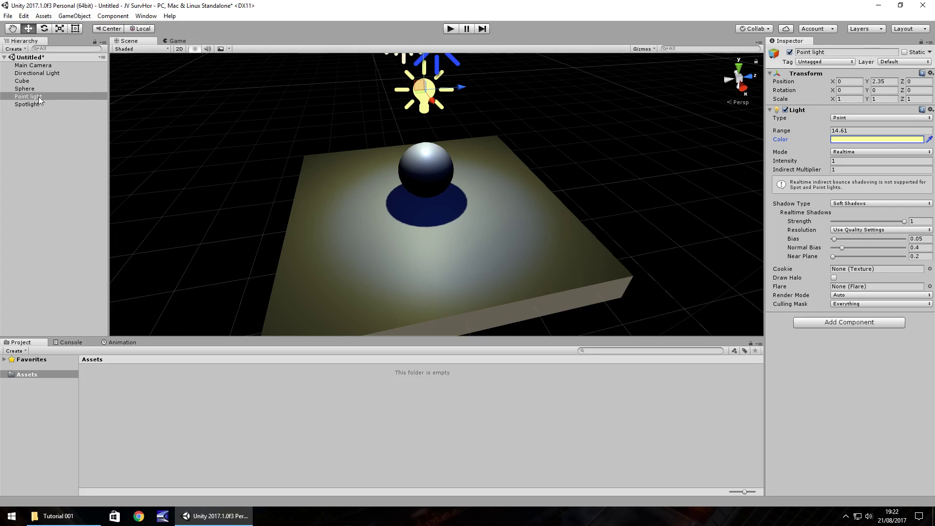
pyautogui.click(789, 52)
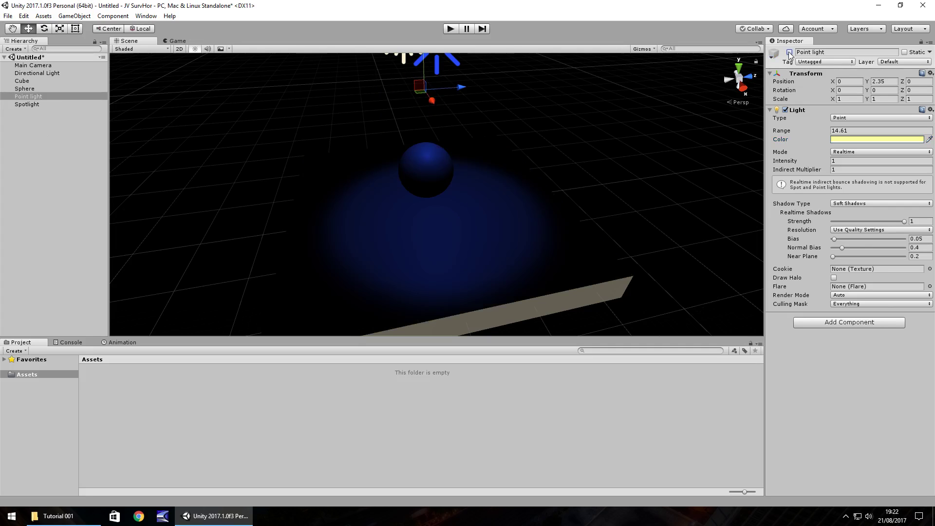
pyautogui.click(789, 52)
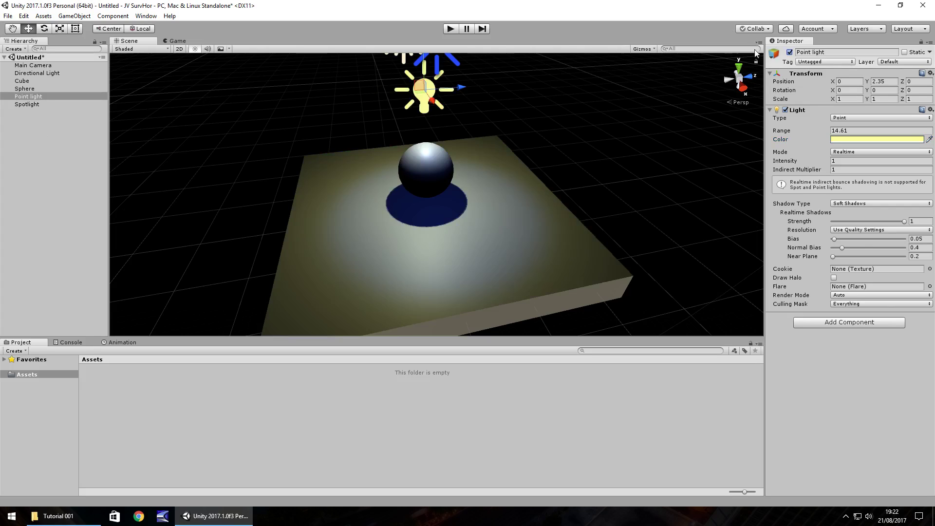
pyautogui.click(789, 52)
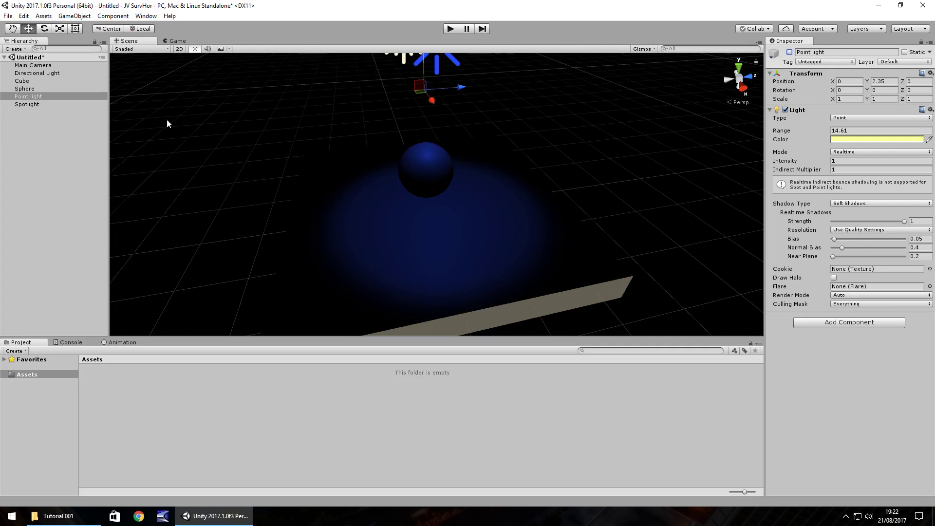
pyautogui.click(38, 103)
pyautogui.click(789, 52)
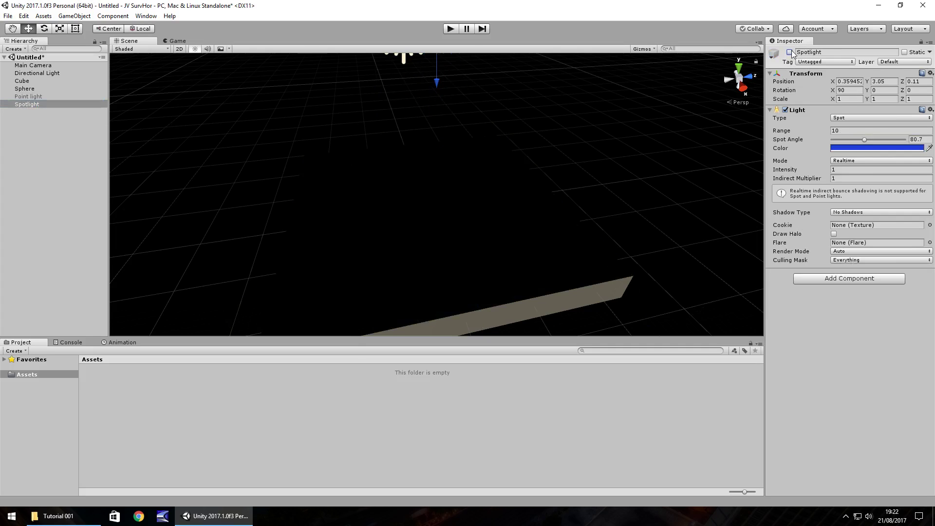
pyautogui.click(27, 96)
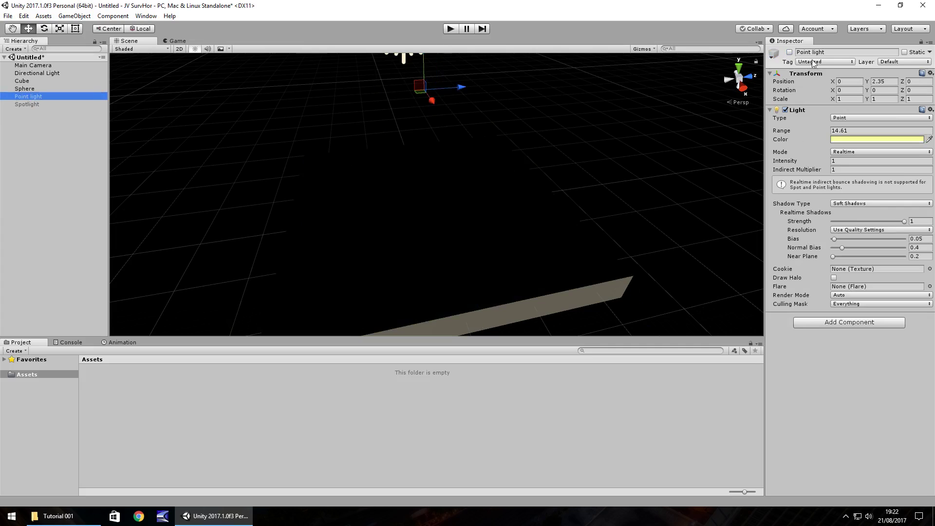
pyautogui.click(789, 52)
pyautogui.click(41, 106)
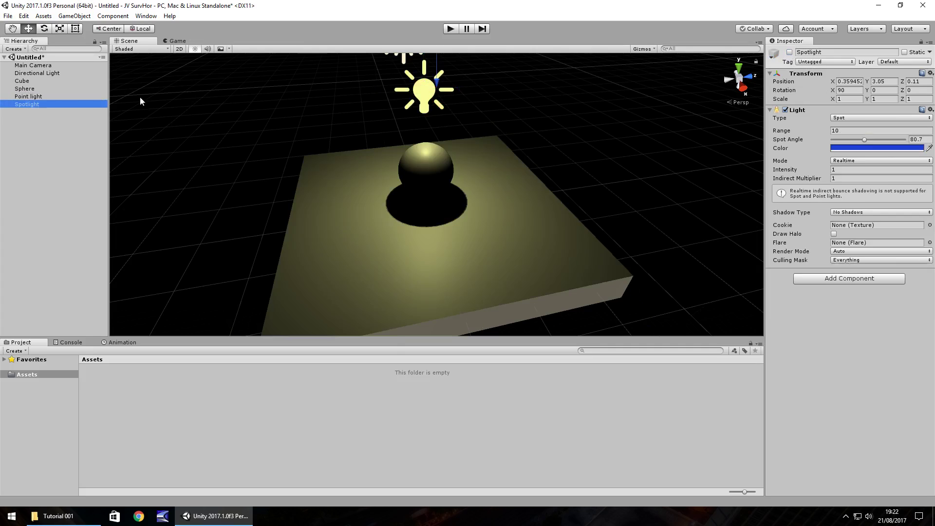
pyautogui.click(790, 52)
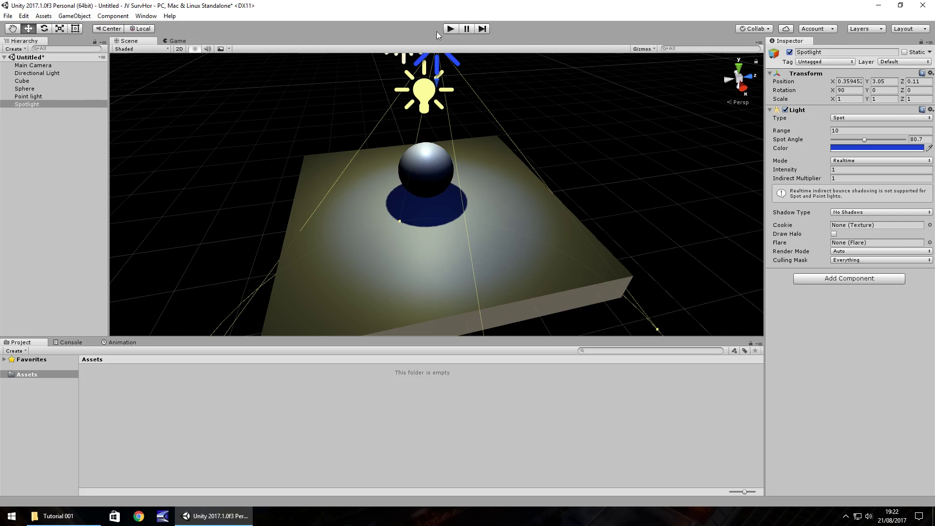
# Run and stop Play mode, then select and frame the Main Camera in the Scene view.
pyautogui.click(451, 29)
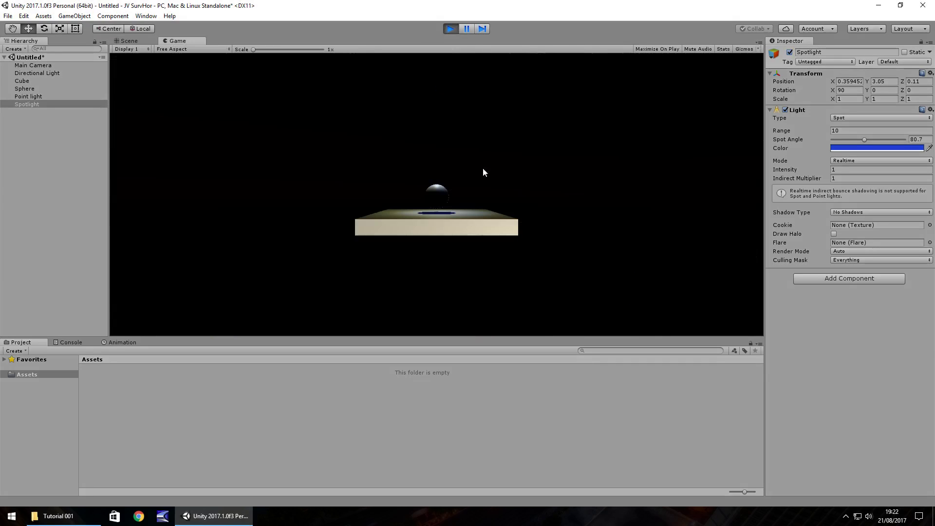
pyautogui.click(452, 29)
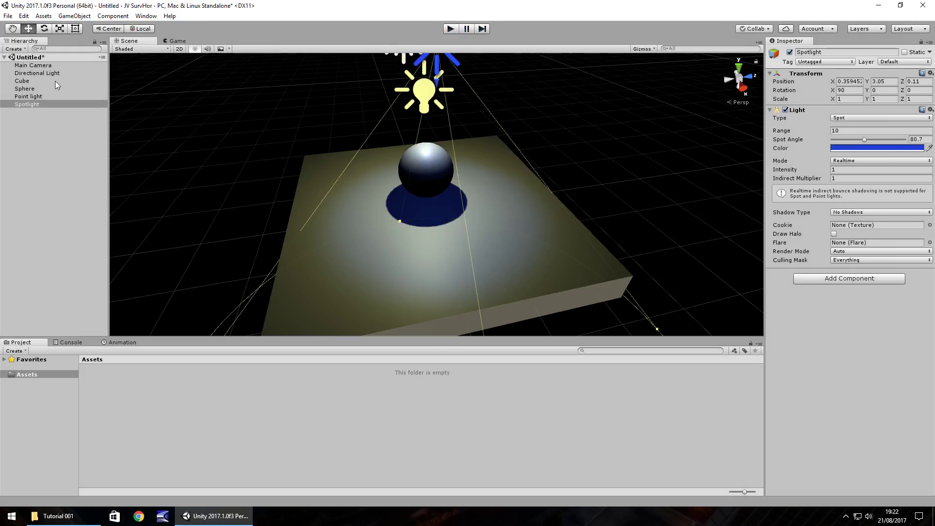
pyautogui.click(45, 66)
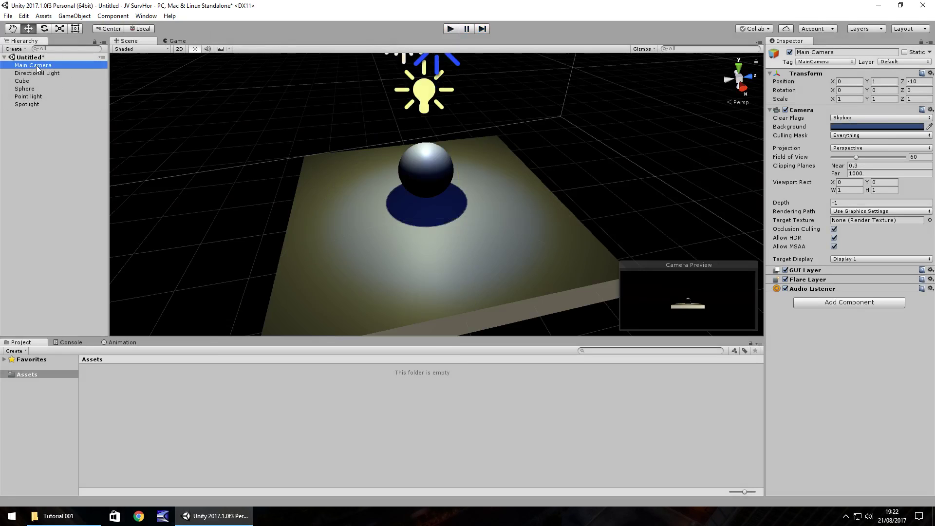
pyautogui.doubleClick(37, 66)
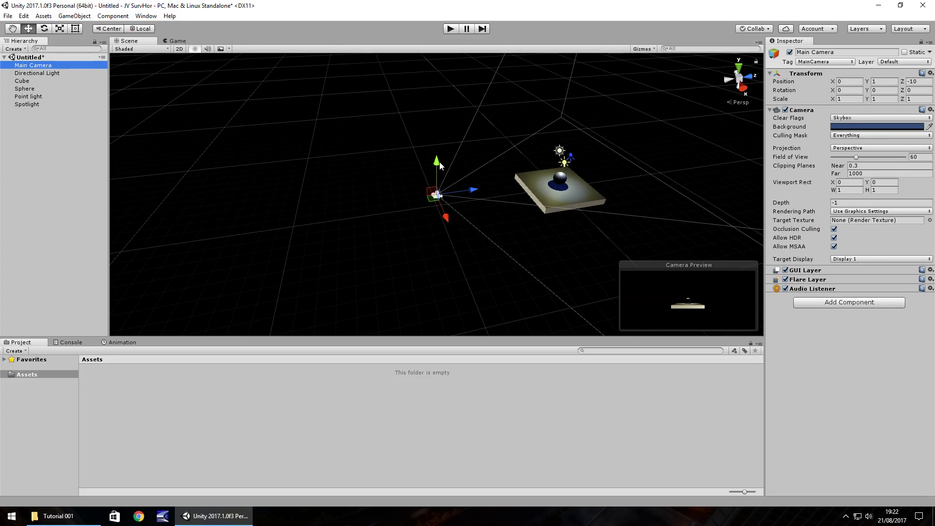
# Move the Main Camera to 0, 2.66, -3.86 and tilt it 19.28° on X.
pyautogui.moveTo(436, 191); pyautogui.dragTo(527, 160)
pyautogui.click(840, 90)
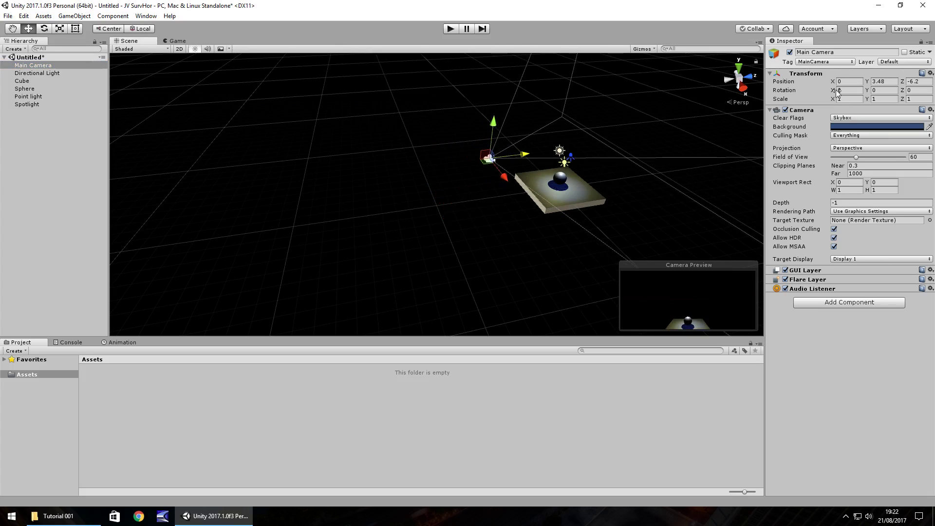
pyautogui.write('5.6')
pyautogui.moveTo(13, 107); pyautogui.dragTo(208, 136)
pyautogui.moveTo(489, 159); pyautogui.dragTo(540, 184)
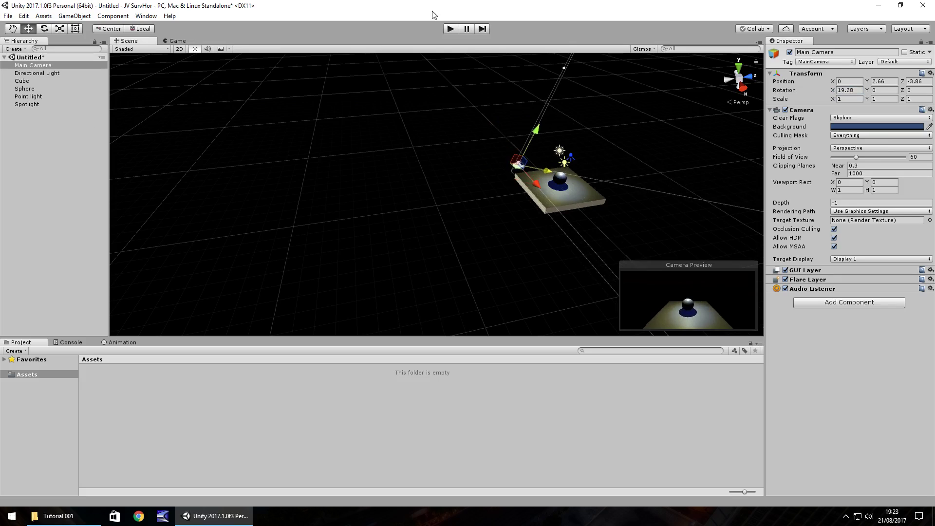
pyautogui.click(448, 30)
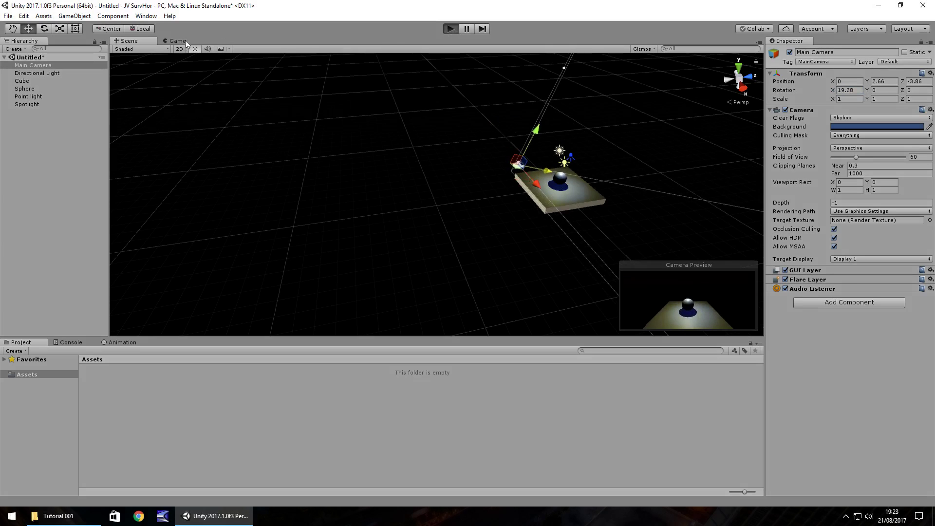
pyautogui.click(186, 40)
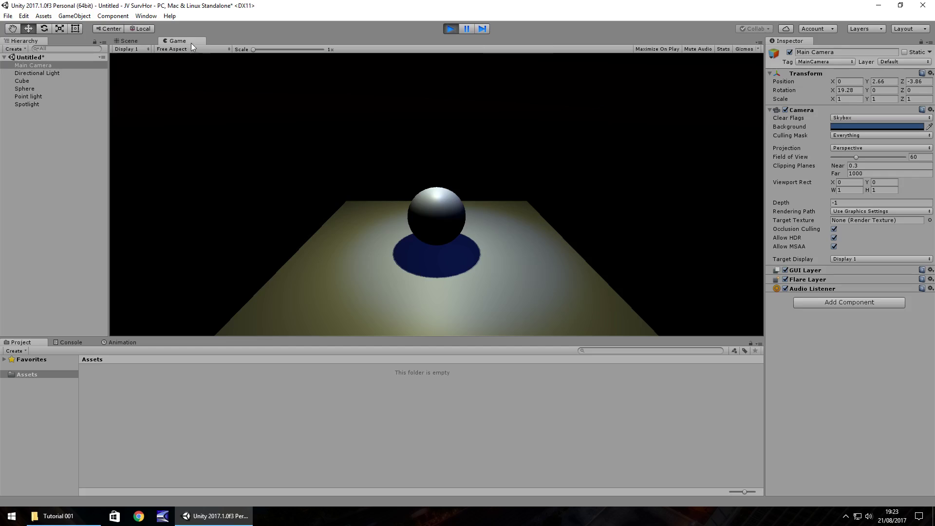
pyautogui.click(39, 104)
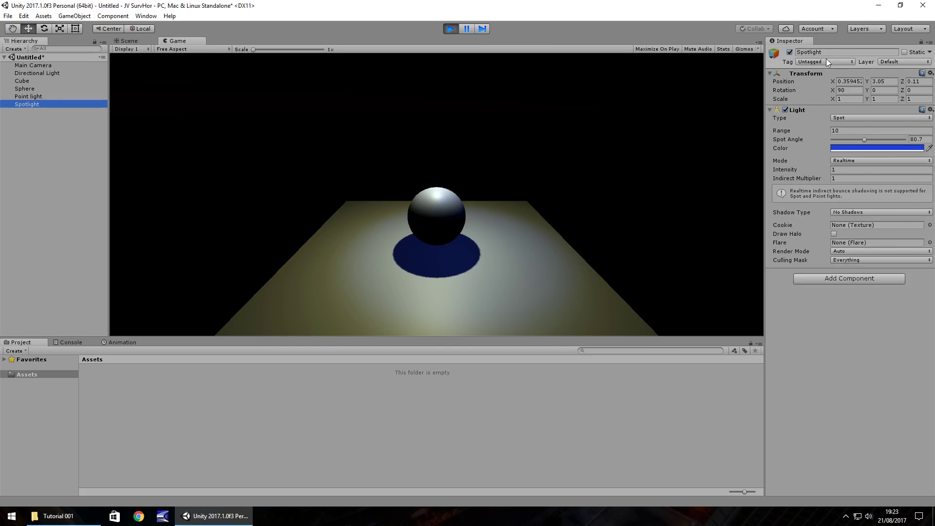
pyautogui.click(790, 52)
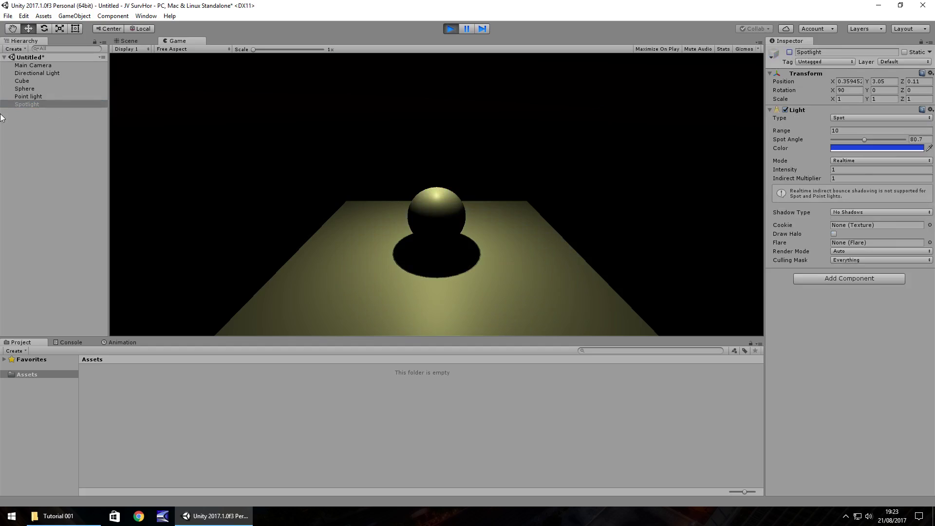
pyautogui.click(28, 97)
pyautogui.click(790, 52)
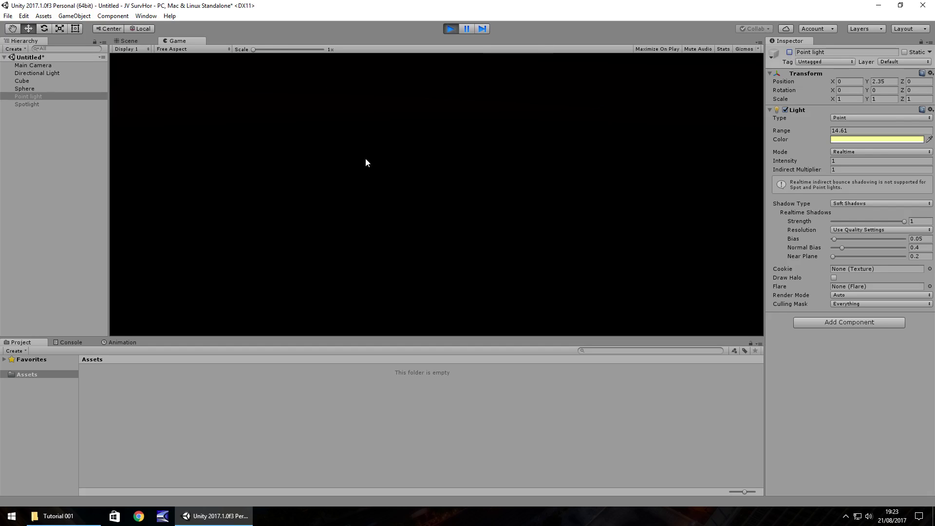
pyautogui.click(451, 28)
pyautogui.click(30, 104)
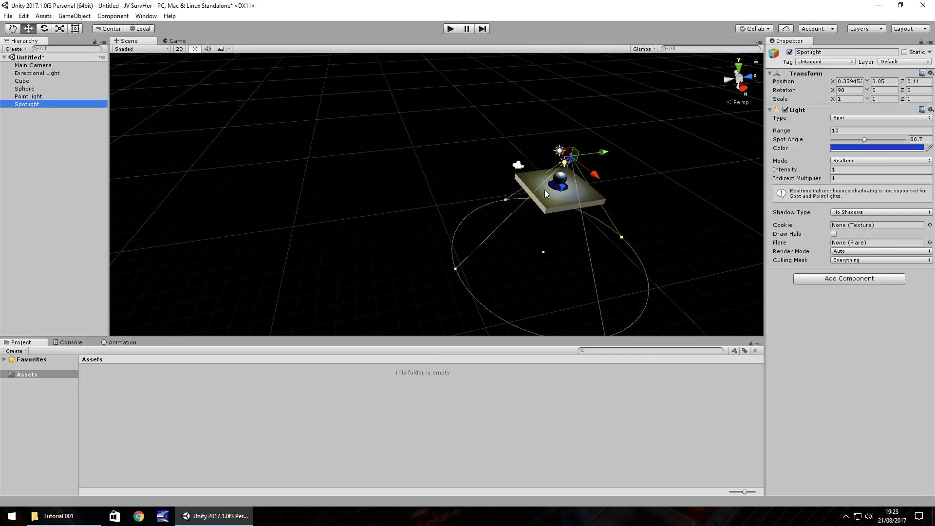
# Zoom in and pan the Scene view to centre the slab, sphere and lights.
pyautogui.scroll(5, 570, 180)
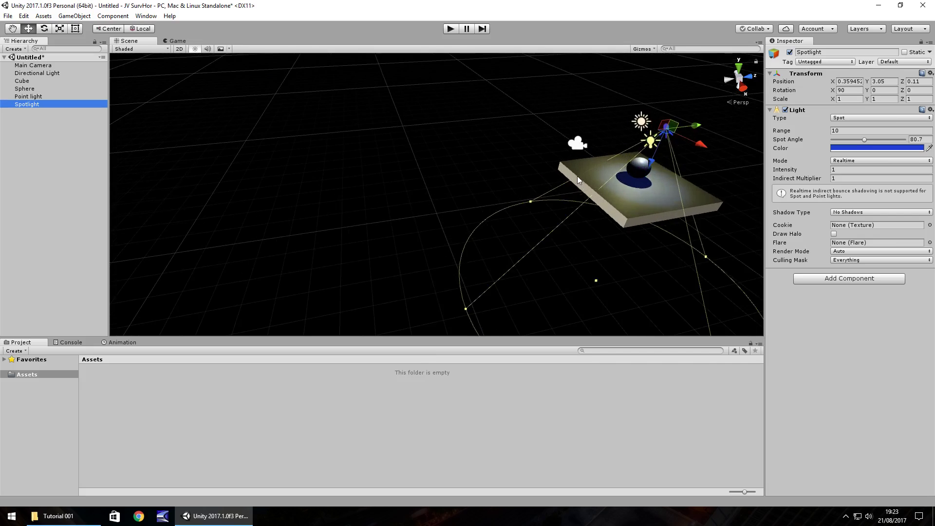
pyautogui.moveTo(577, 176); pyautogui.dragTo(270, 220, button='middle')
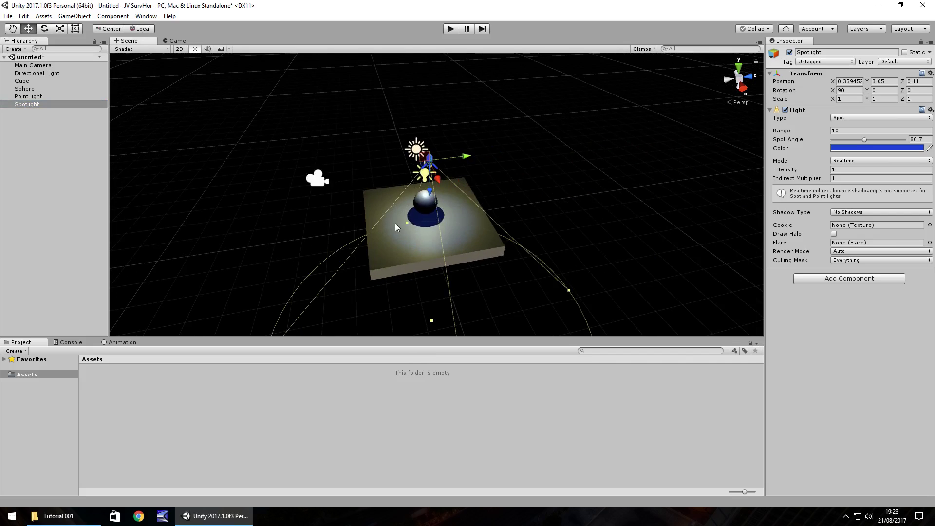